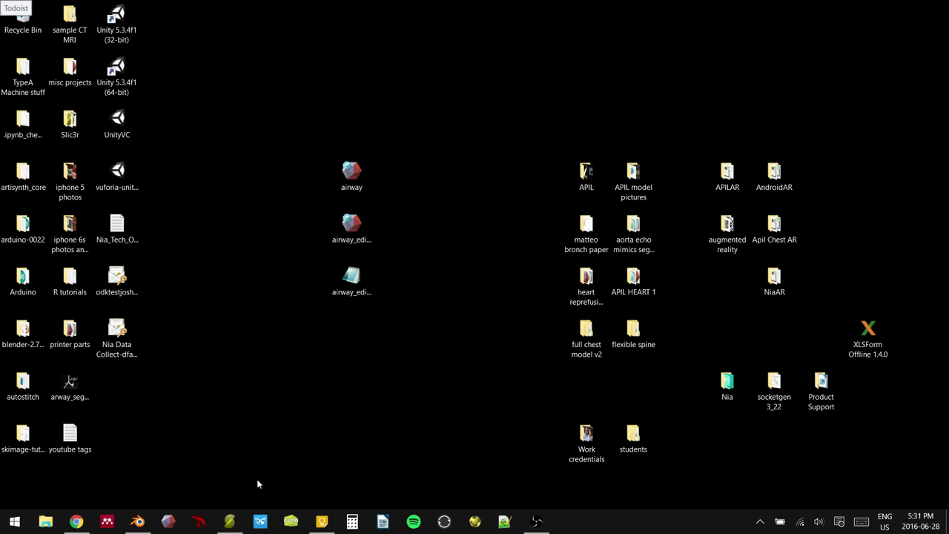
# - Switch to Slic3r and review the mode and other general preferences, accepting them as set
pyautogui.click(231, 525)
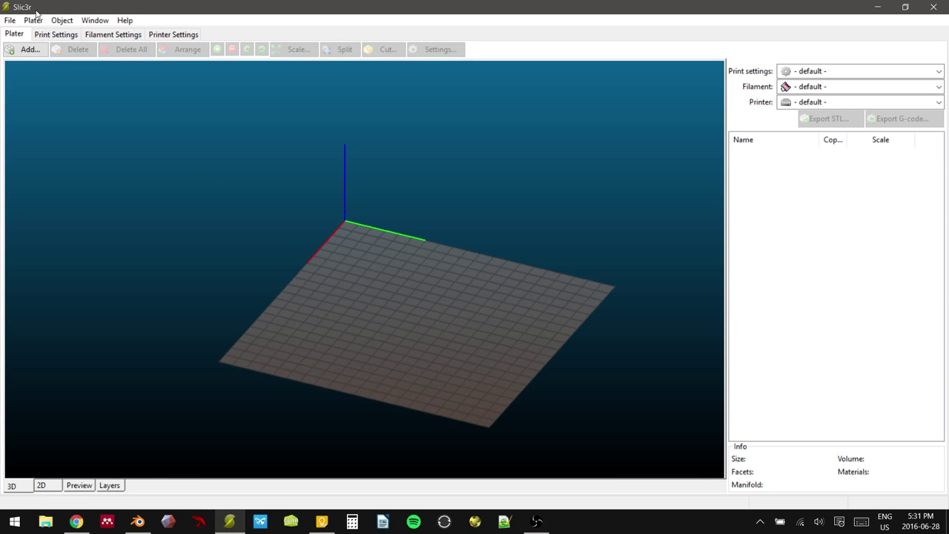
pyautogui.moveTo(381, 282)
pyautogui.mouseDown()
pyautogui.moveTo(366, 292)
pyautogui.moveTo(394, 277)
pyautogui.moveTo(437, 289)
pyautogui.moveTo(395, 305)
pyautogui.moveTo(418, 286)
pyautogui.moveTo(379, 294)
pyautogui.moveTo(397, 295)
pyautogui.moveTo(390, 299)
pyautogui.moveTo(381, 279)
pyautogui.mouseUp()
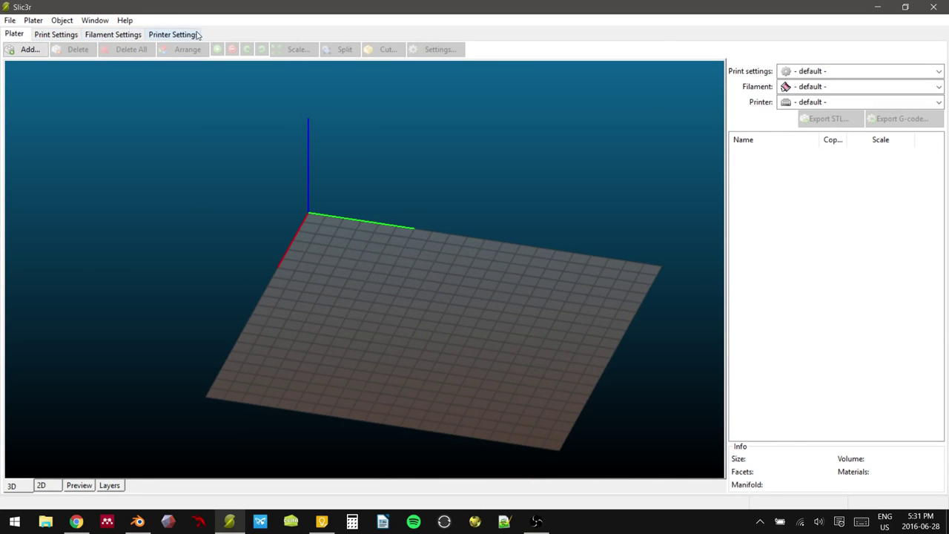
pyautogui.click(10, 20)
pyautogui.click(62, 174)
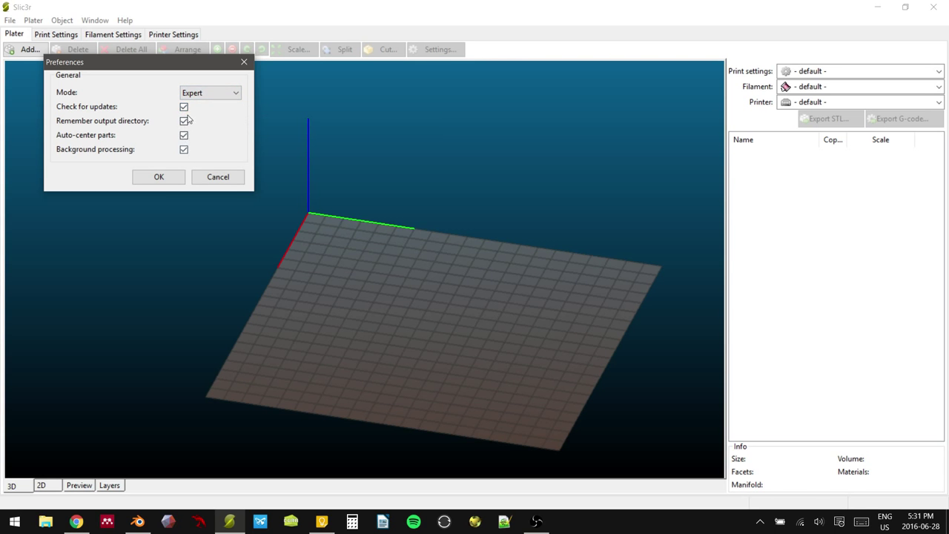
pyautogui.click(159, 177)
pyautogui.moveTo(416, 263); pyautogui.dragTo(417, 253)
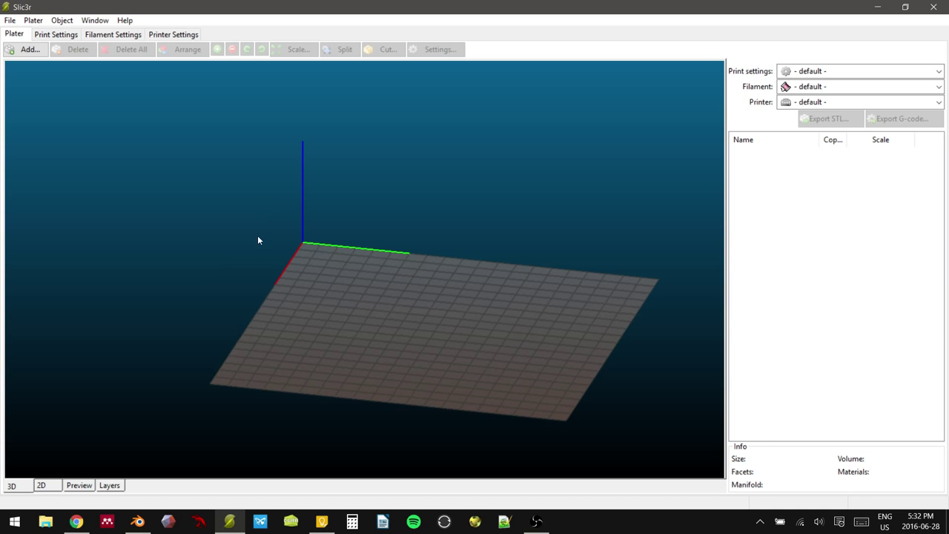
# - Review the default printer's general, bed shape, custom G-code and Extruder 1 settings
pyautogui.click(178, 34)
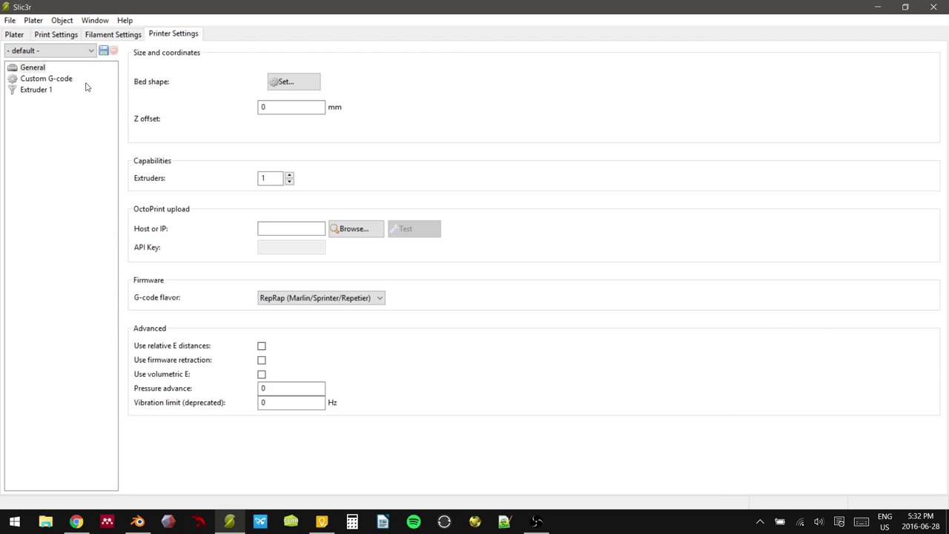
pyautogui.click(46, 92)
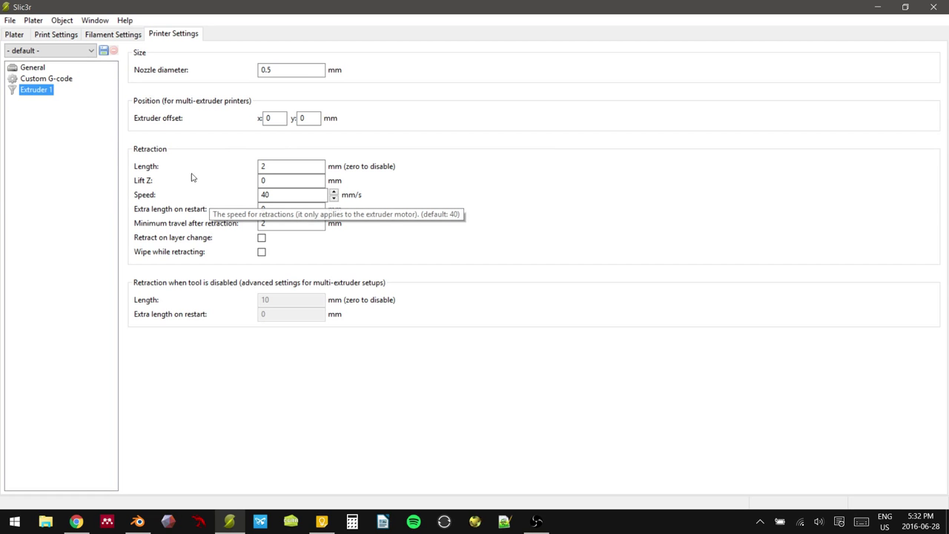
pyautogui.click(33, 68)
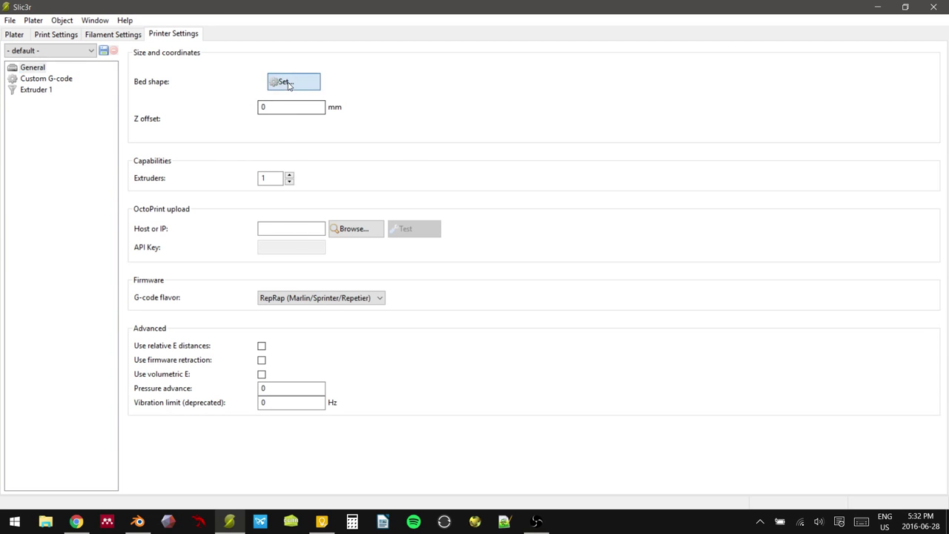
pyautogui.click(291, 81)
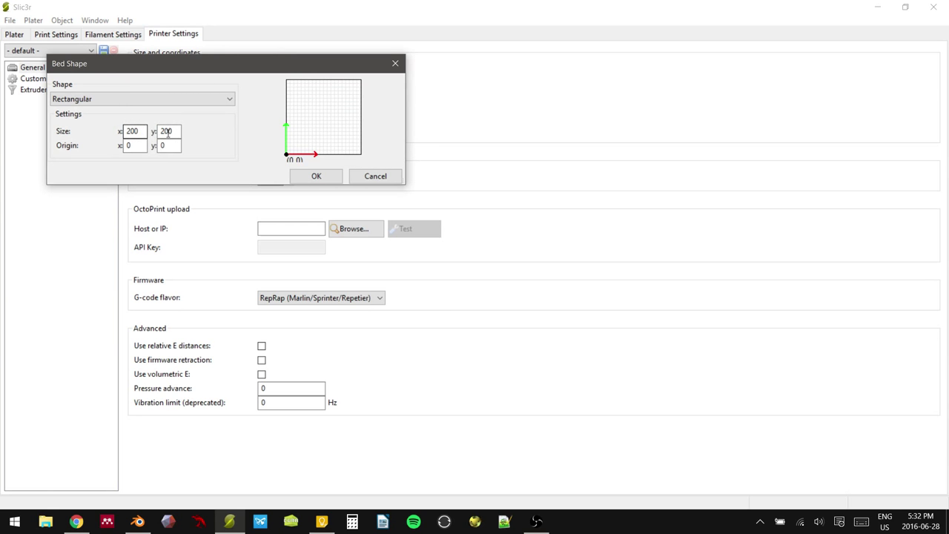
pyautogui.click(395, 64)
pyautogui.click(55, 79)
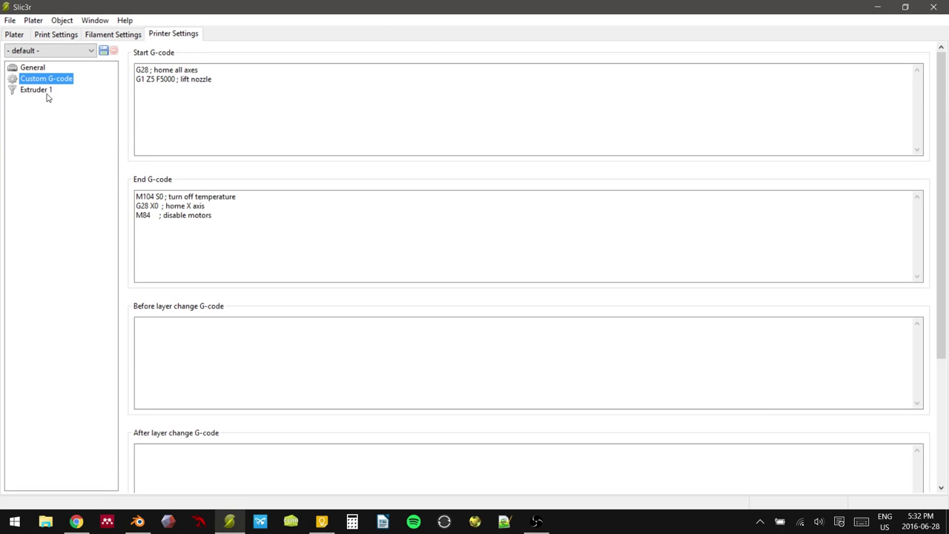
pyautogui.click(32, 67)
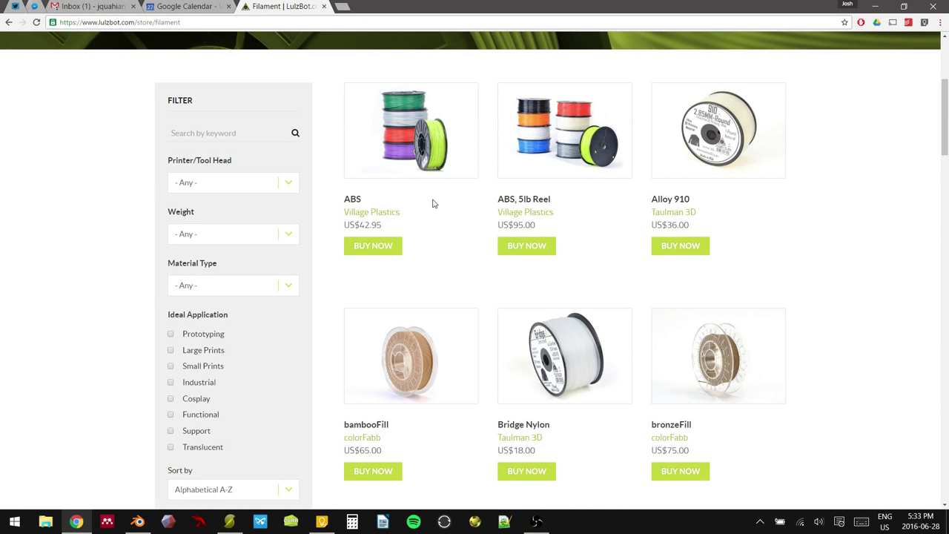
# - Switch to Chrome and examine the range of filaments offered in the LulzBot store
pyautogui.scroll(-14, 434, 204)
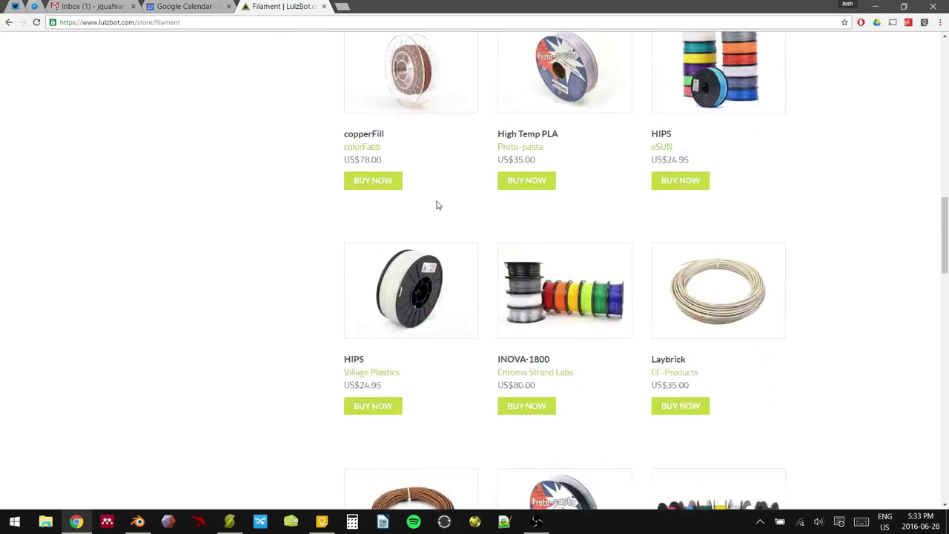
pyautogui.scroll(12, 438, 205)
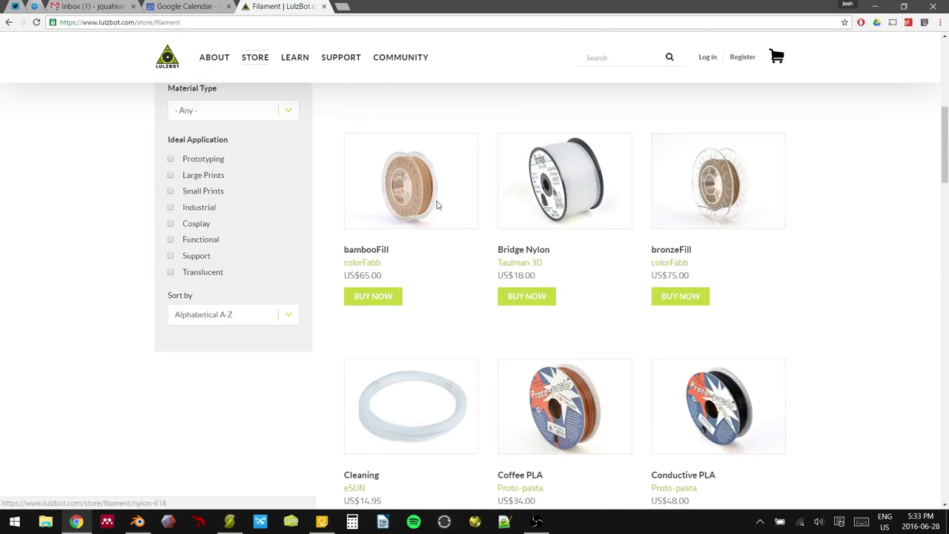
pyautogui.scroll(6, 436, 205)
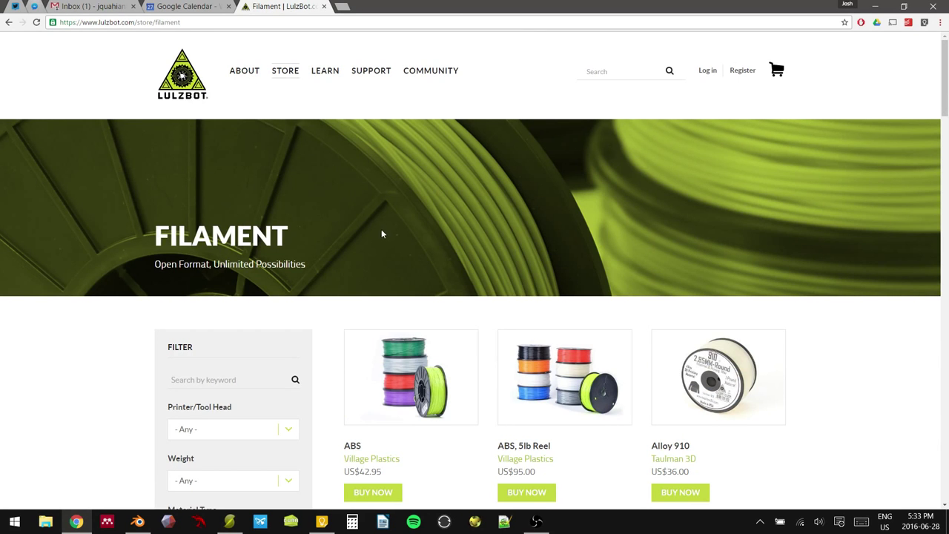
pyautogui.scroll(-6, 382, 234)
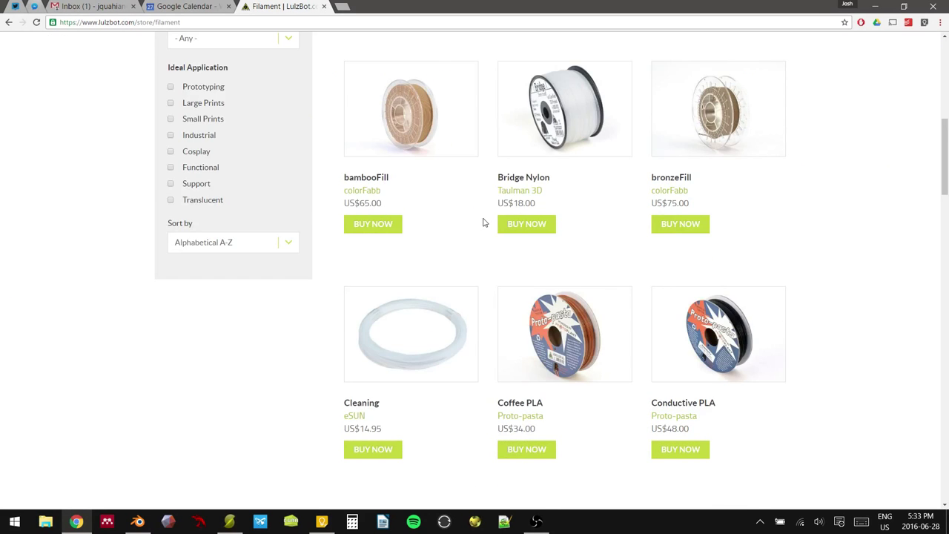
pyautogui.scroll(-6, 483, 222)
pyautogui.scroll(2, 483, 223)
pyautogui.scroll(-2, 489, 222)
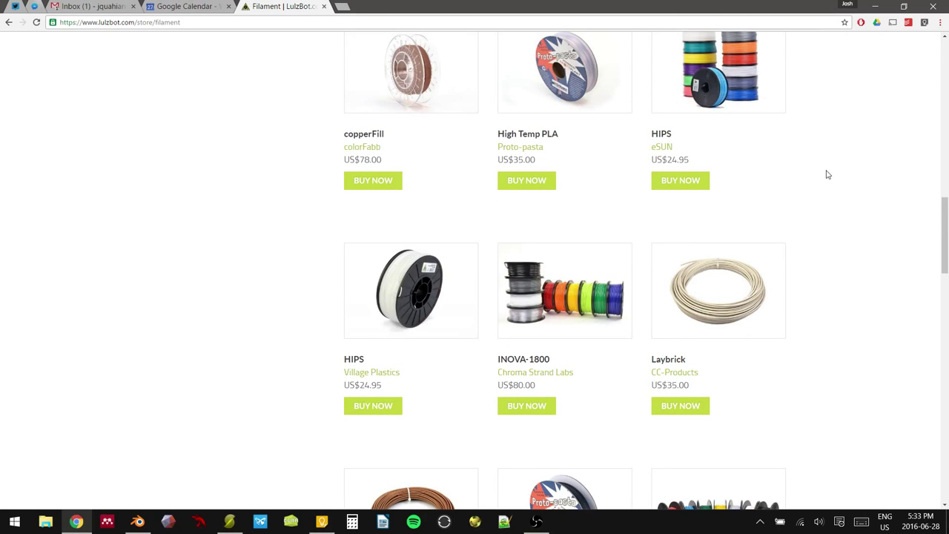
pyautogui.scroll(-6, 904, 216)
pyautogui.scroll(6, 901, 217)
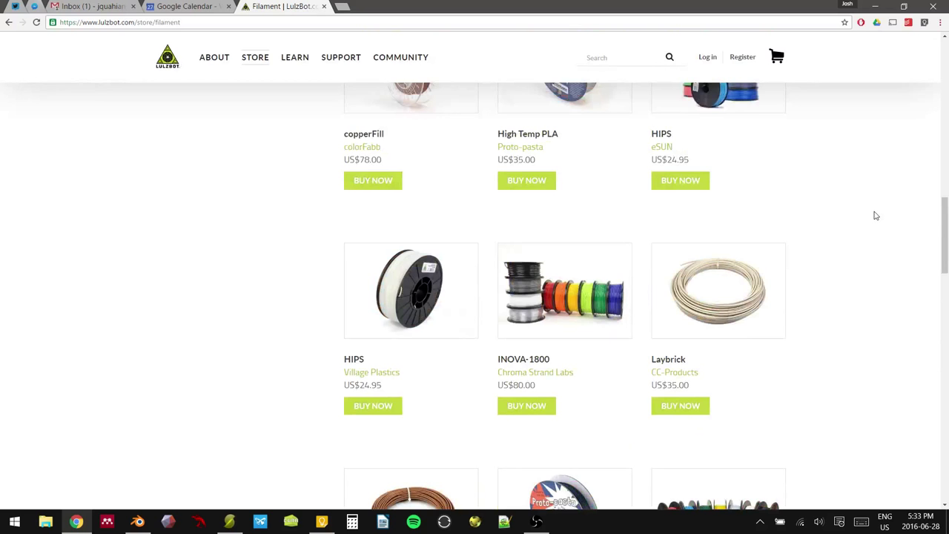
pyautogui.scroll(3, 873, 215)
pyautogui.scroll(5, 793, 234)
pyautogui.scroll(-3, 801, 237)
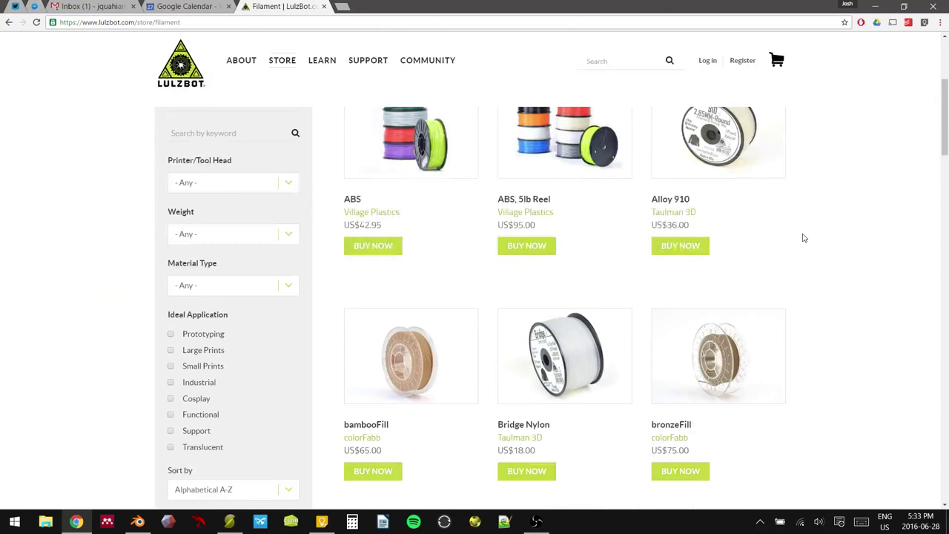
pyautogui.scroll(-6, 756, 231)
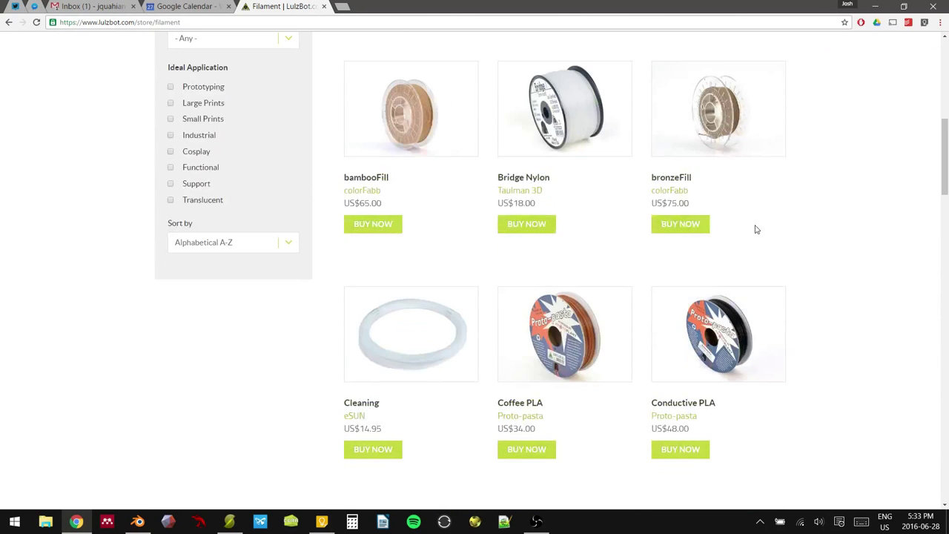
pyautogui.scroll(-3, 784, 272)
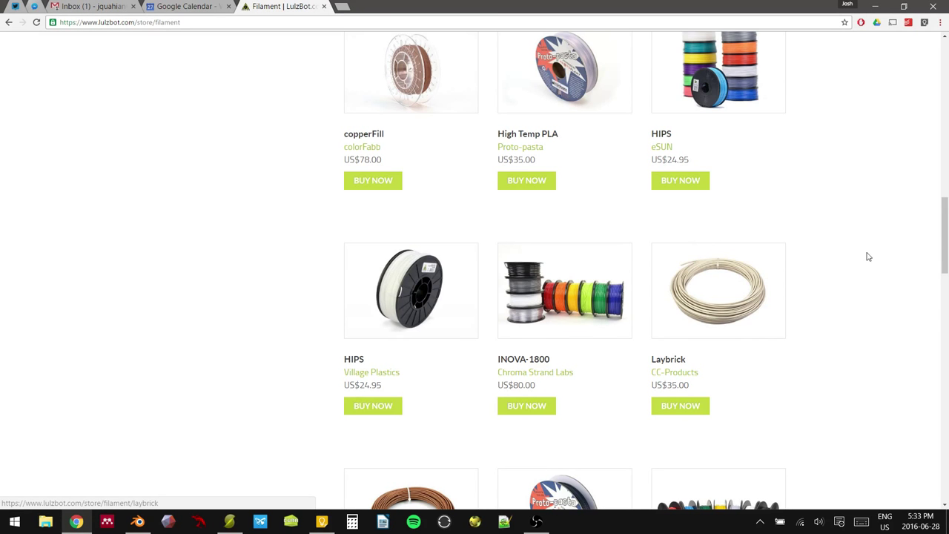
pyautogui.scroll(-3, 866, 257)
# - Search the filament page for "nija" and close the search
pyautogui.hotkey('ctrl', 'f')
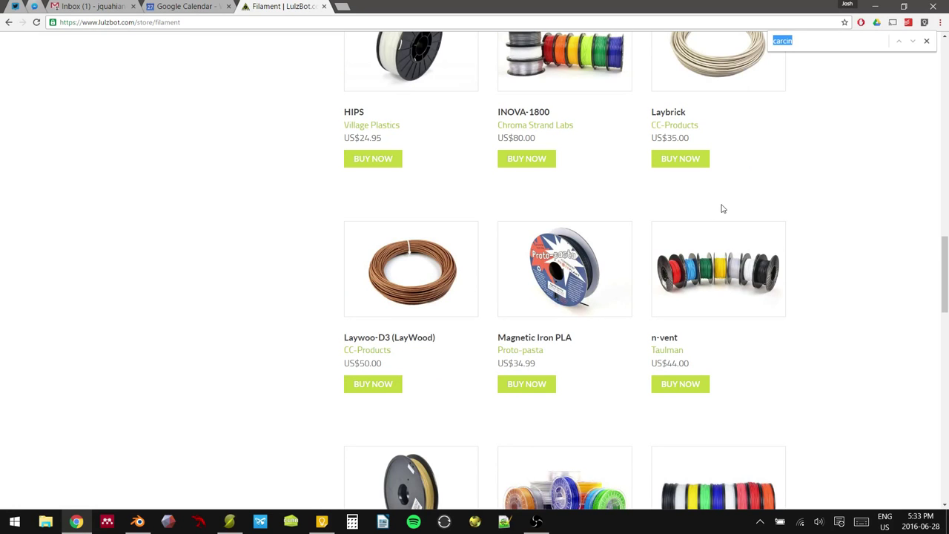
pyautogui.write('nija')
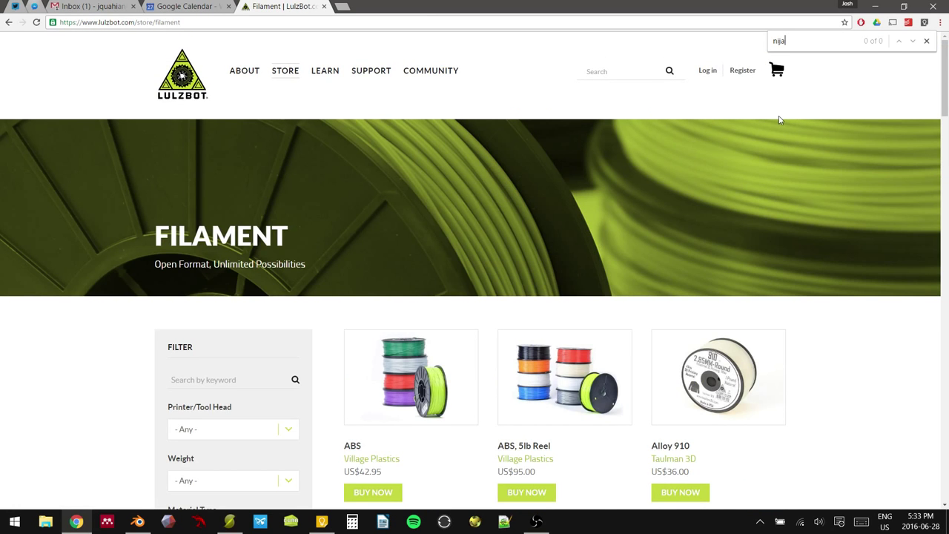
pyautogui.click(926, 41)
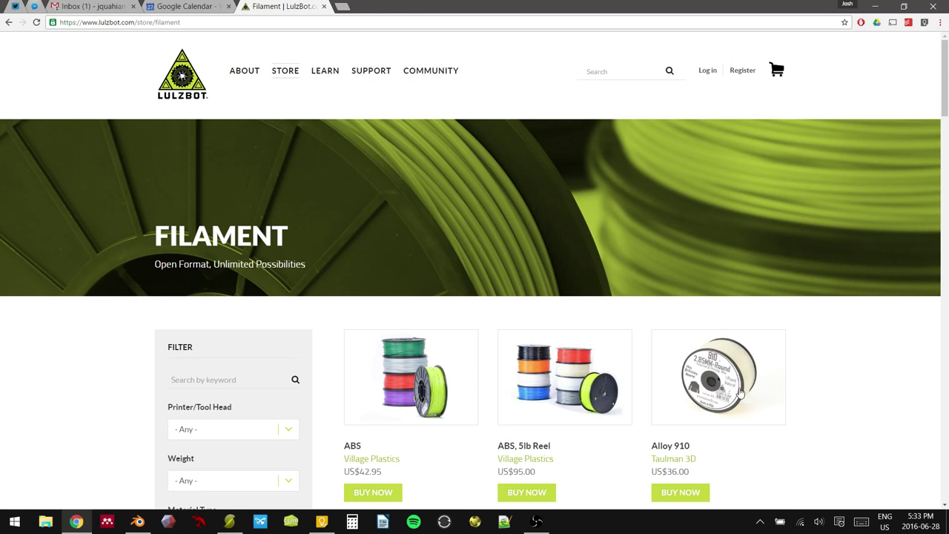
# - Find NinjaFlex by Fenner Drives in the filament catalogue and open its product page
pyautogui.middleClick(514, 275)
pyautogui.scroll(-3, 476, 265)
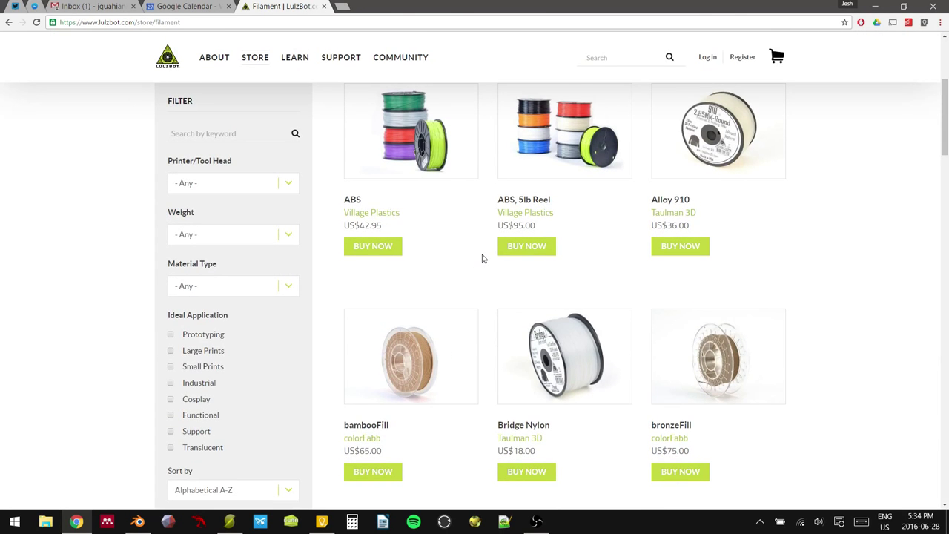
pyautogui.scroll(3, 482, 258)
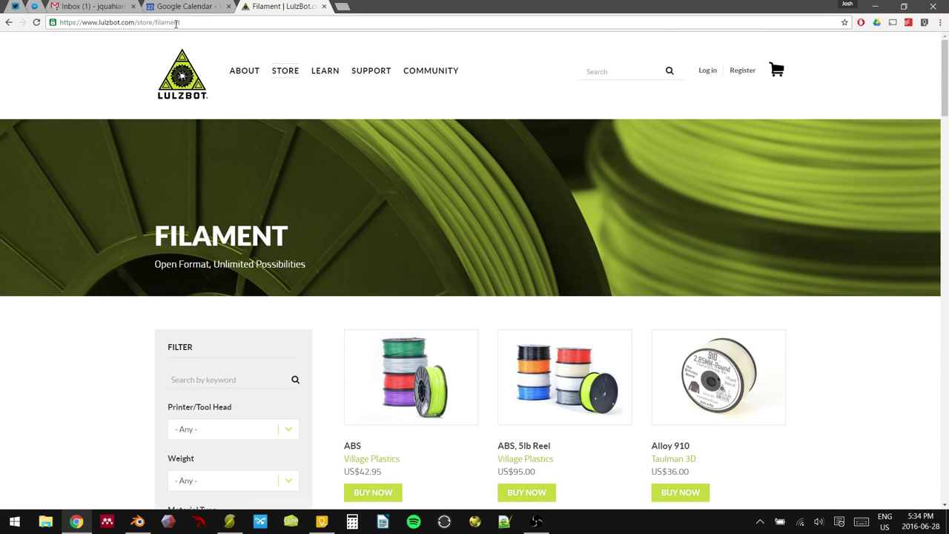
pyautogui.scroll(-3, 460, 207)
pyautogui.scroll(3, 474, 227)
pyautogui.scroll(-3, 479, 235)
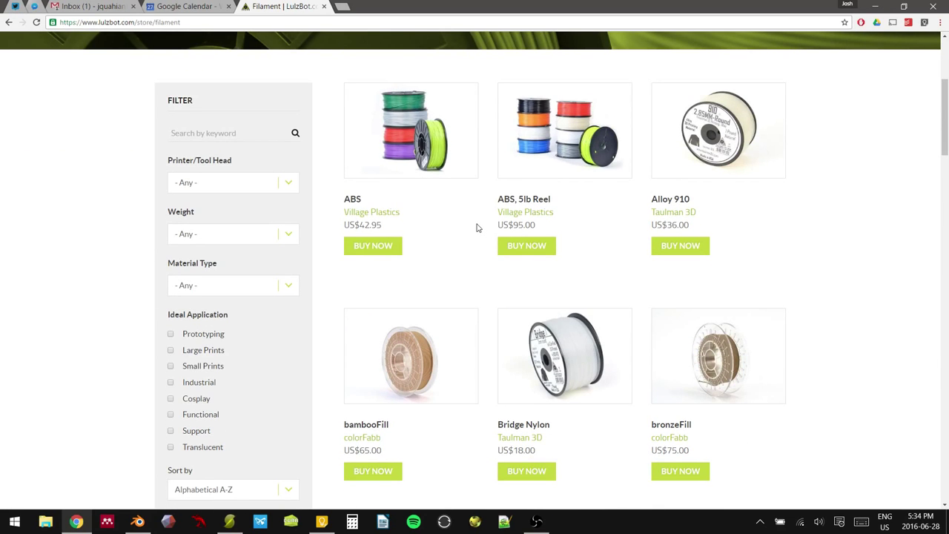
pyautogui.scroll(-6, 485, 221)
pyautogui.scroll(-7, 488, 220)
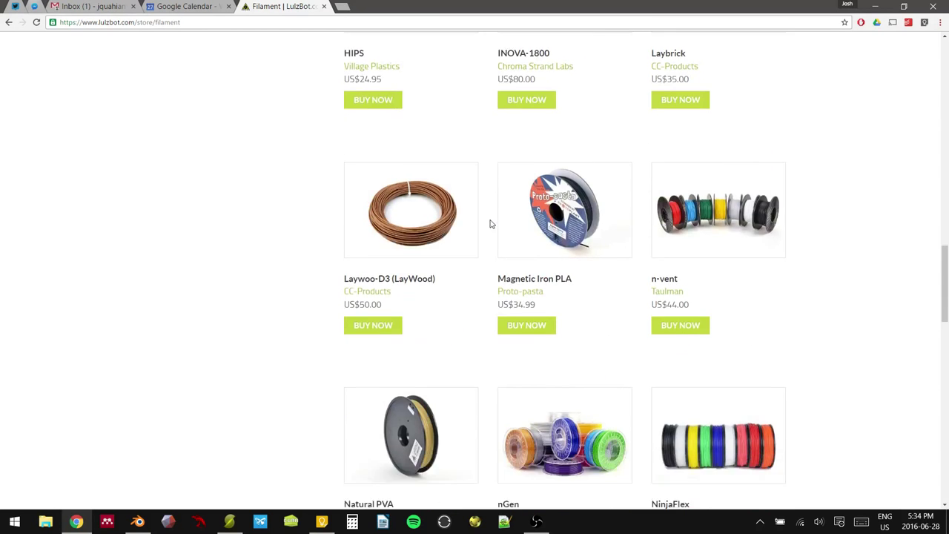
pyautogui.scroll(-6, 489, 224)
pyautogui.scroll(3, 667, 252)
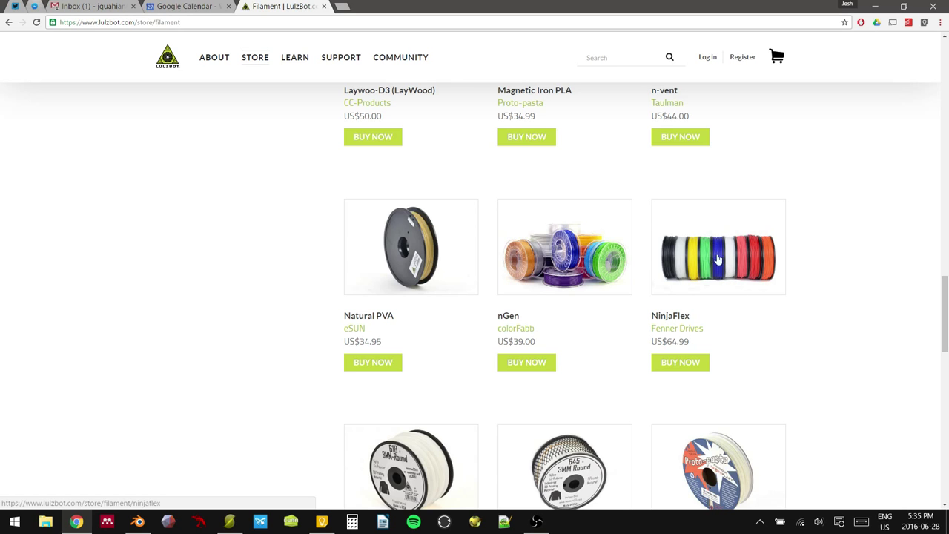
pyautogui.click(736, 266)
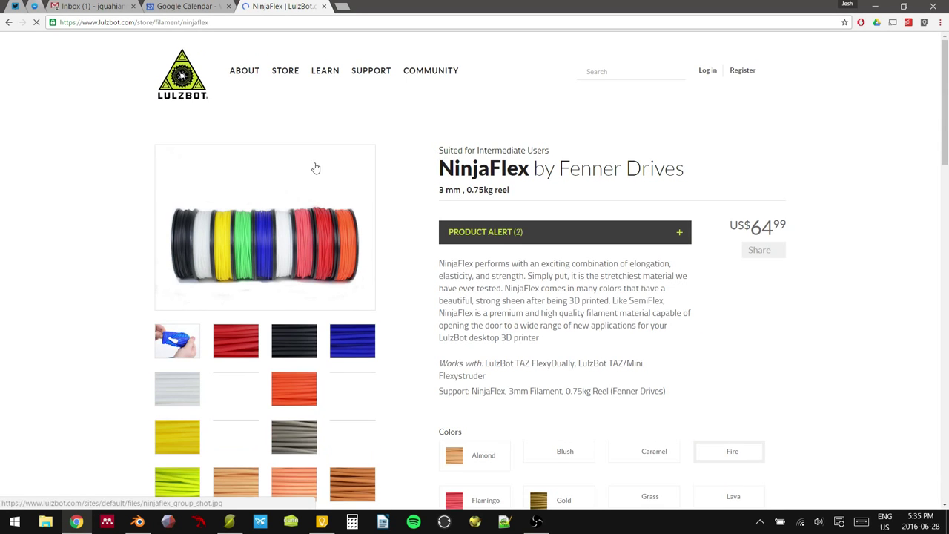
# - Expand the NinjaFlex Resources & Documentation section and examine the print profiles offered for Cura LulzBot Edition and Slic3r
pyautogui.scroll(-1, 575, 267)
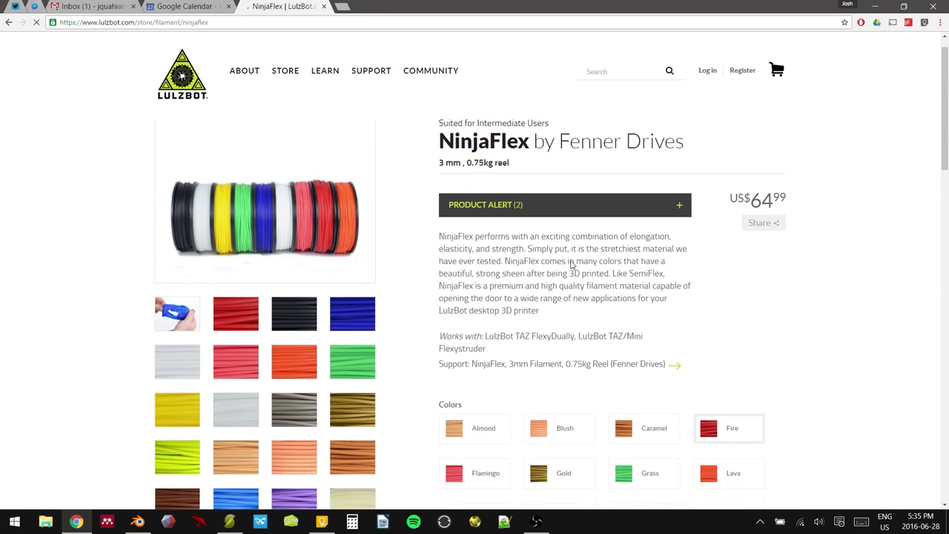
pyautogui.scroll(-6, 570, 267)
pyautogui.scroll(-3, 541, 256)
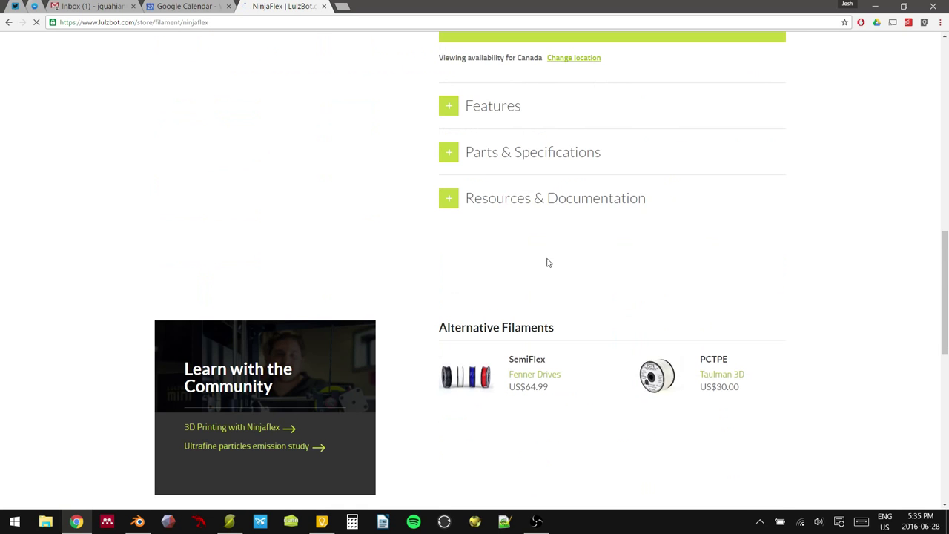
pyautogui.click(551, 206)
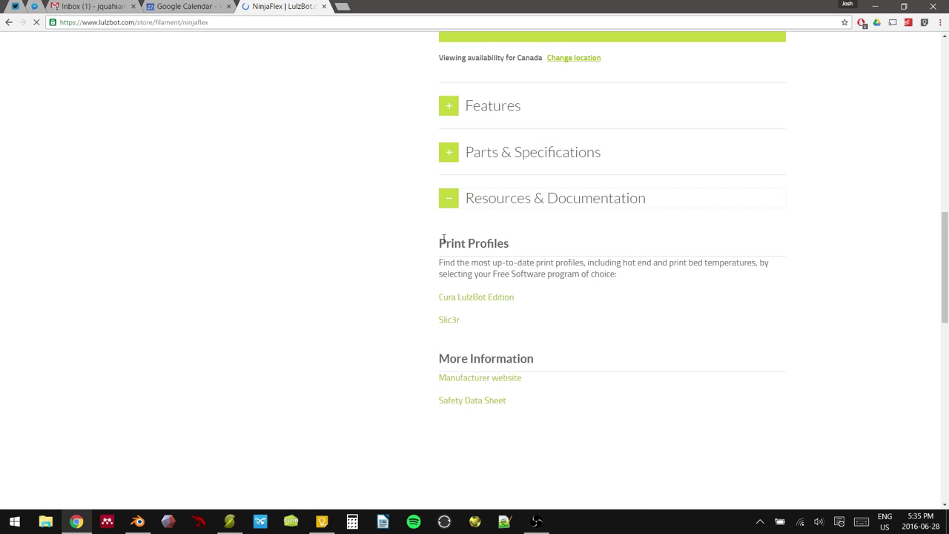
pyautogui.moveTo(443, 239); pyautogui.dragTo(523, 324)
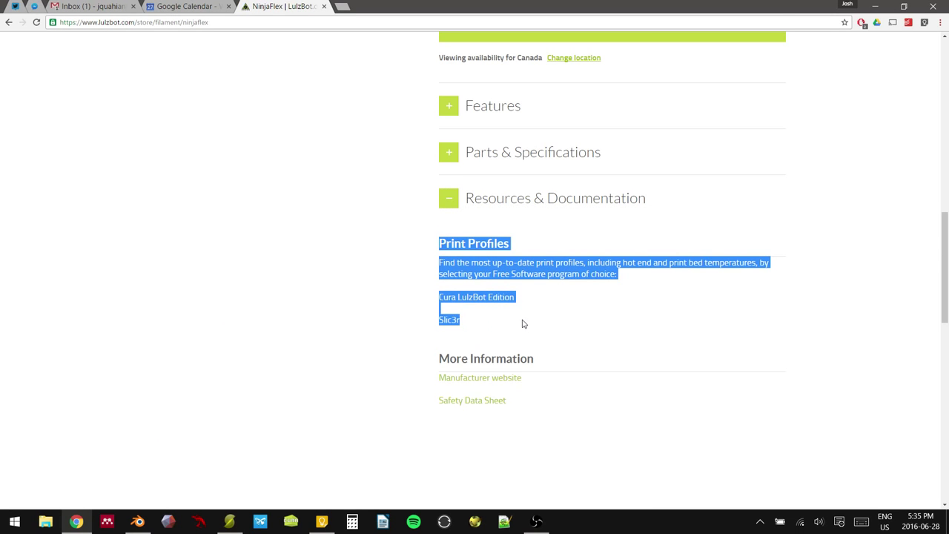
pyautogui.click(530, 286)
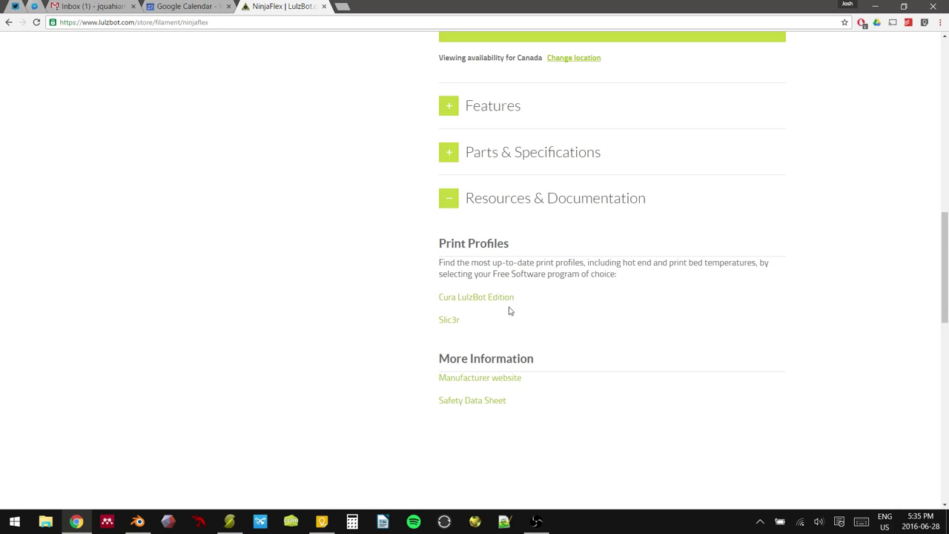
pyautogui.moveTo(519, 296); pyautogui.dragTo(435, 296)
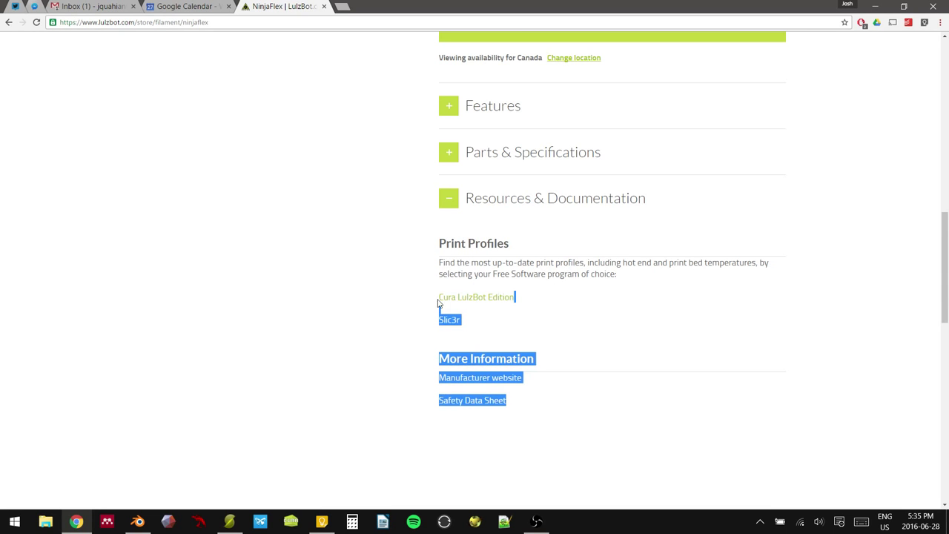
pyautogui.click(481, 323)
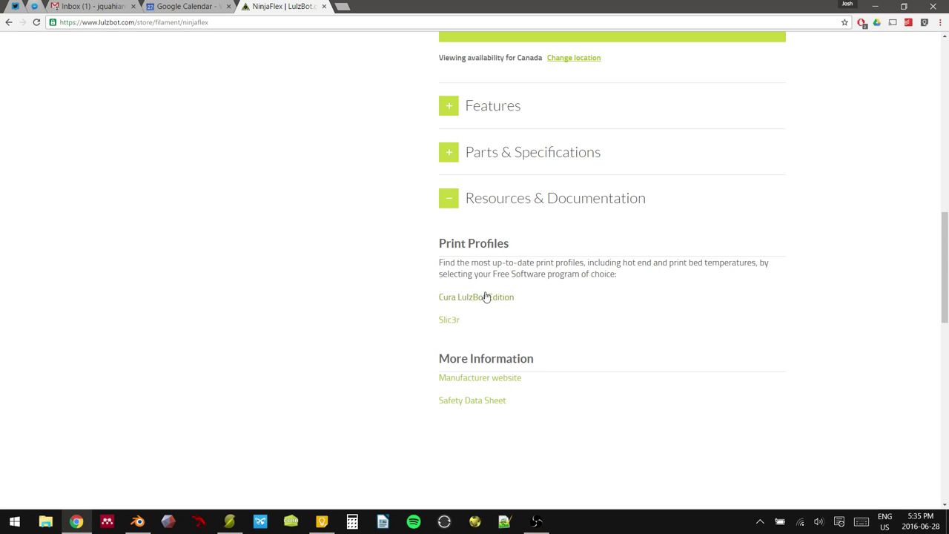
# - Open LulzBot's Slic3r page from the print profile links and go to the LulzBot TAZ filament profiles for advanced users
pyautogui.click(453, 324)
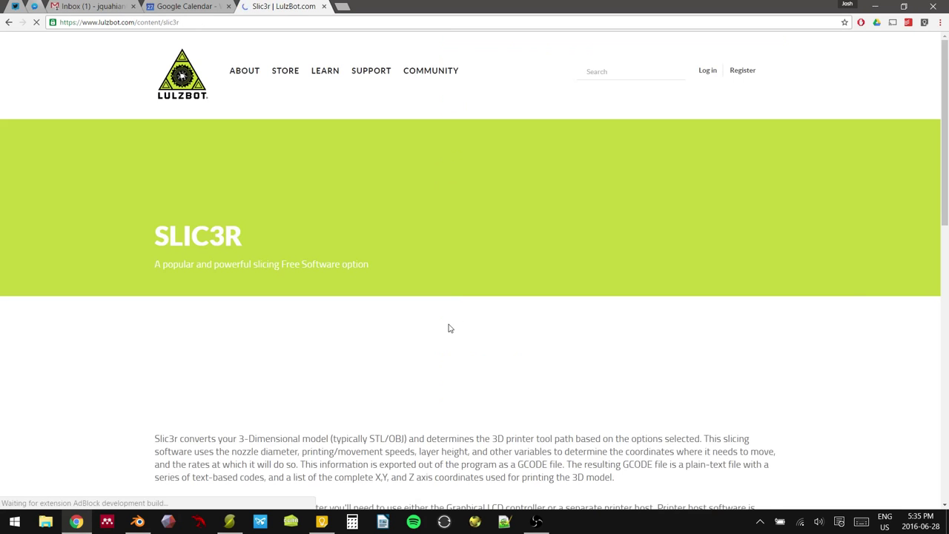
pyautogui.scroll(-15, 433, 324)
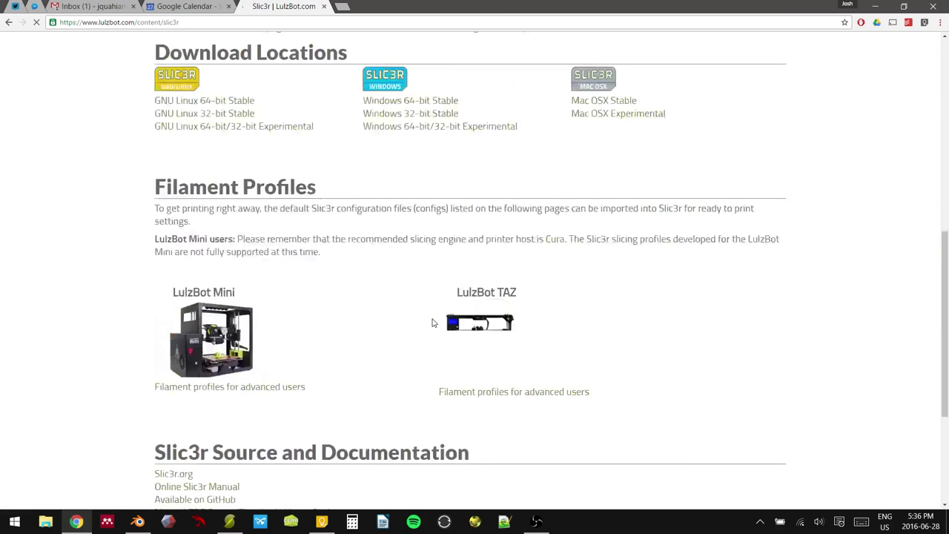
pyautogui.scroll(-4, 235, 220)
pyautogui.scroll(4, 235, 220)
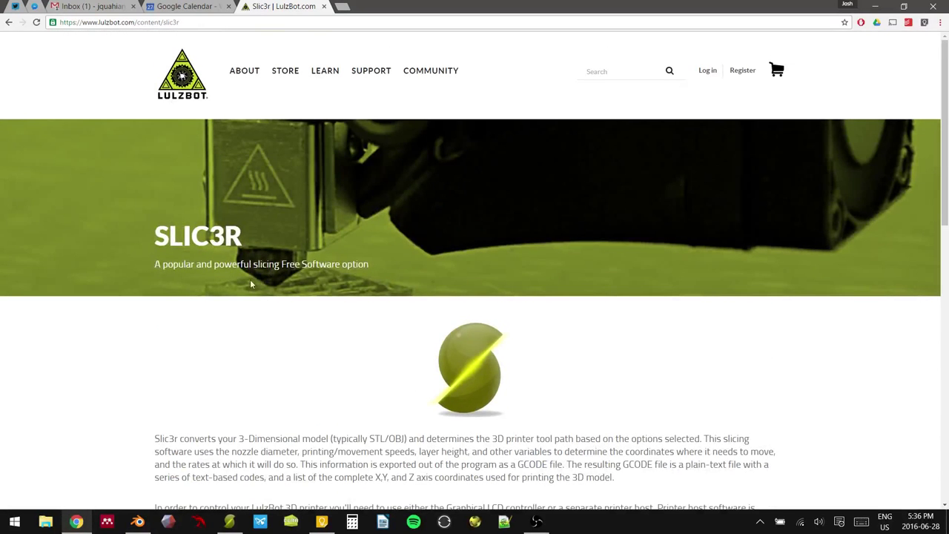
pyautogui.scroll(-6, 251, 284)
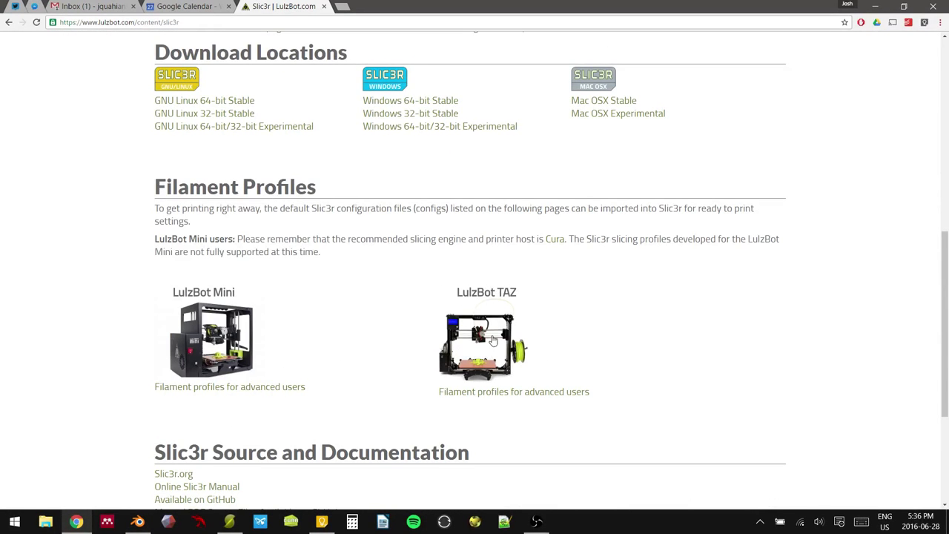
pyautogui.click(517, 397)
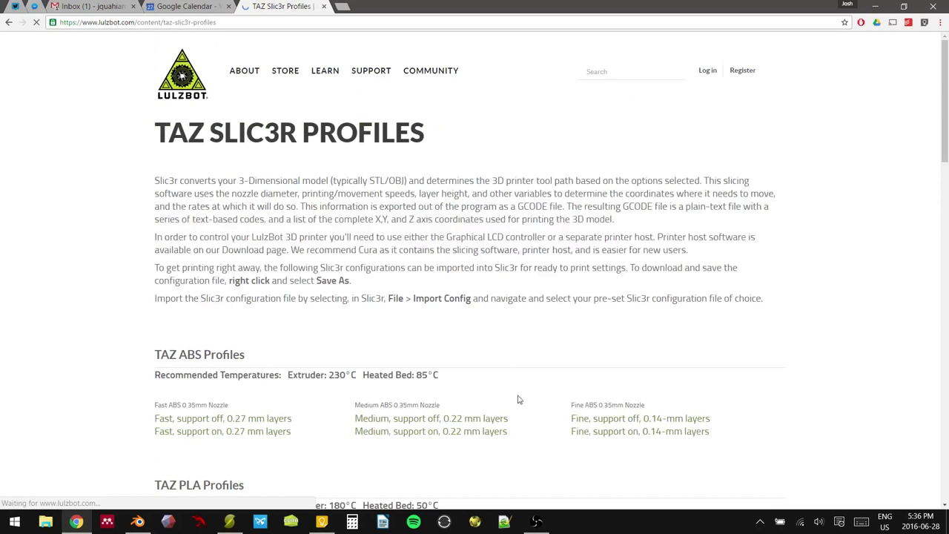
# - Examine the TAZ Slic3r profiles offered for the different filaments, from ABS and PLA to flexible filament and nylon
pyautogui.scroll(-3, 462, 338)
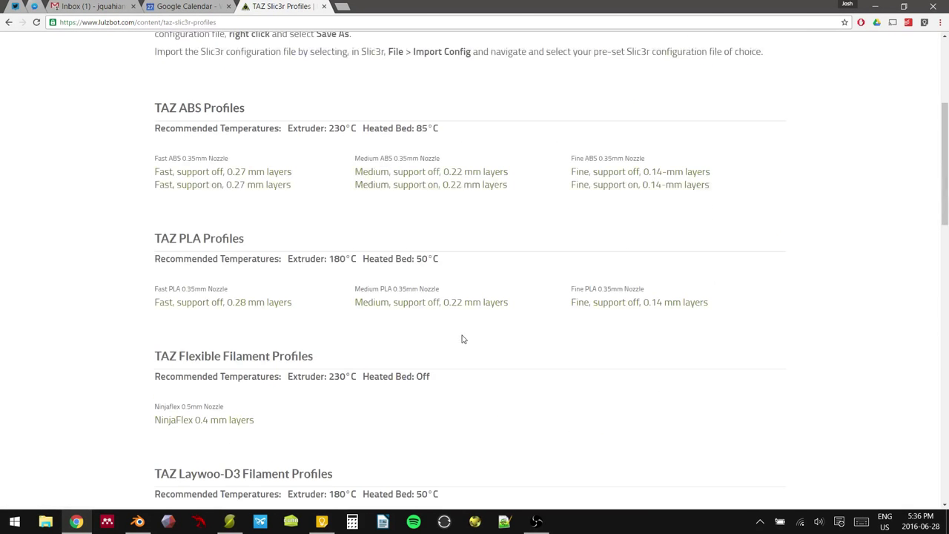
pyautogui.scroll(-6, 462, 339)
pyautogui.scroll(-7, 461, 339)
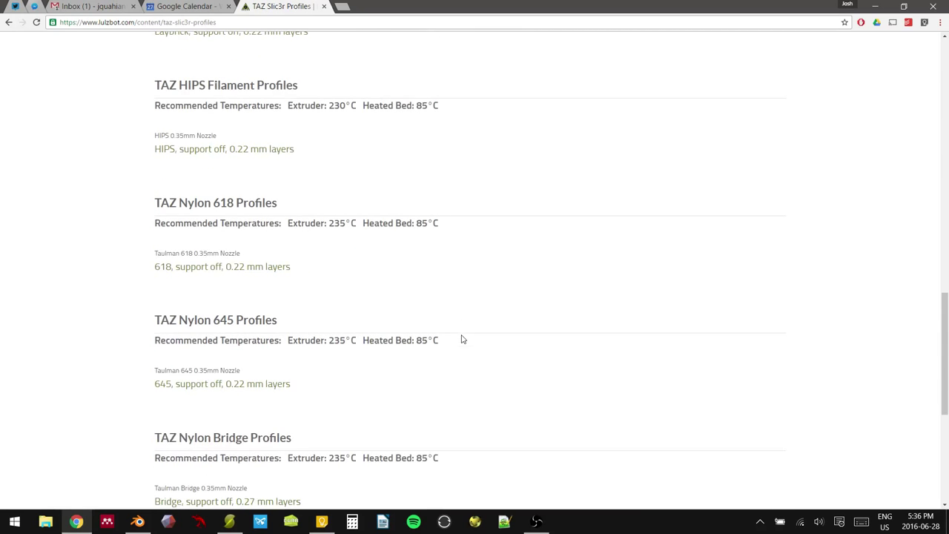
pyautogui.scroll(7, 461, 339)
pyautogui.scroll(6, 462, 339)
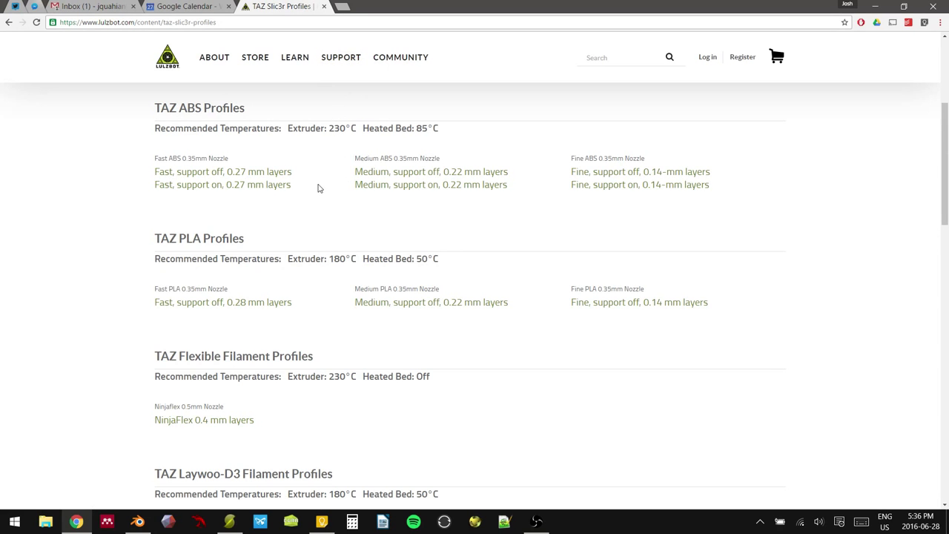
pyautogui.middleClick(324, 311)
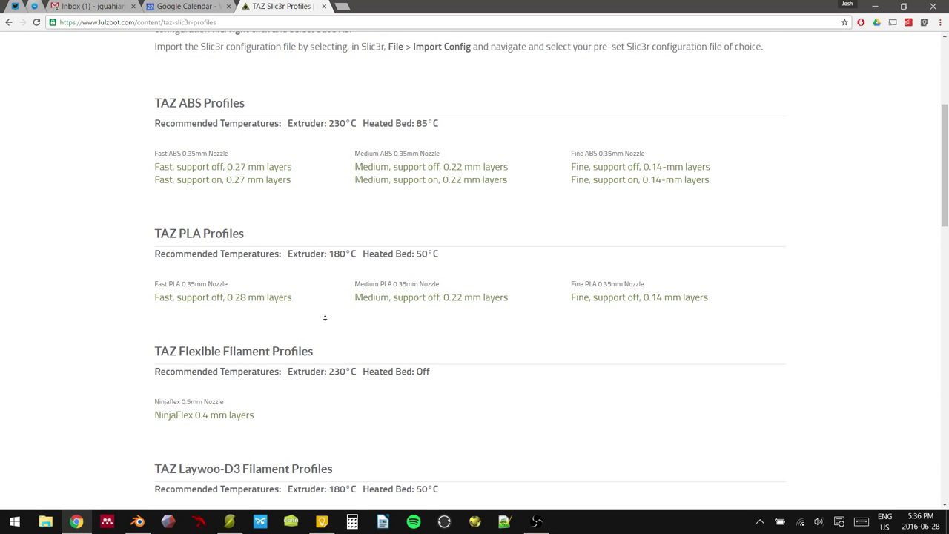
pyautogui.scroll(-2, 180, 250)
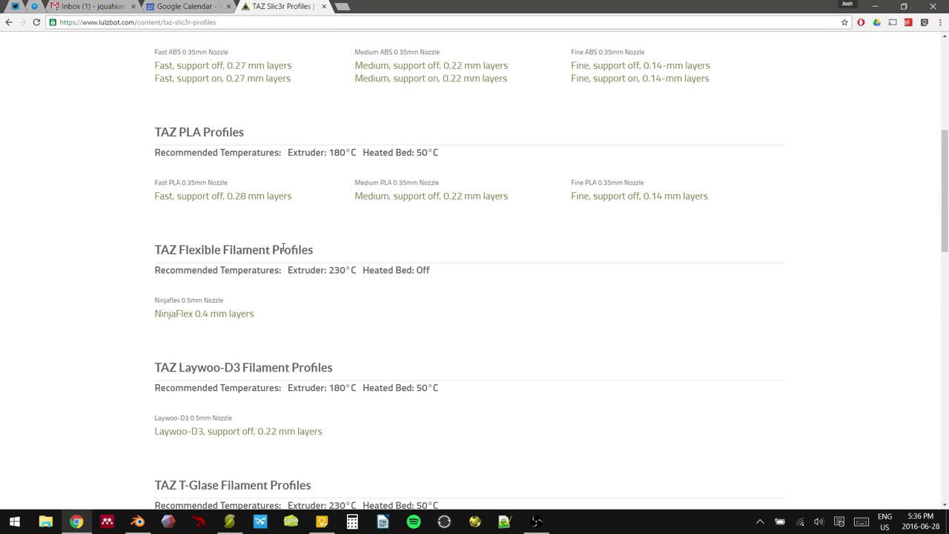
# - Save the linked NinjaFlex 0.4 mm layers profile to the Desktop as the configuration settings file NinjaFlex-0.5nozzle
pyautogui.moveTo(158, 295); pyautogui.dragTo(274, 326)
pyautogui.click(272, 327)
pyautogui.rightClick(232, 321)
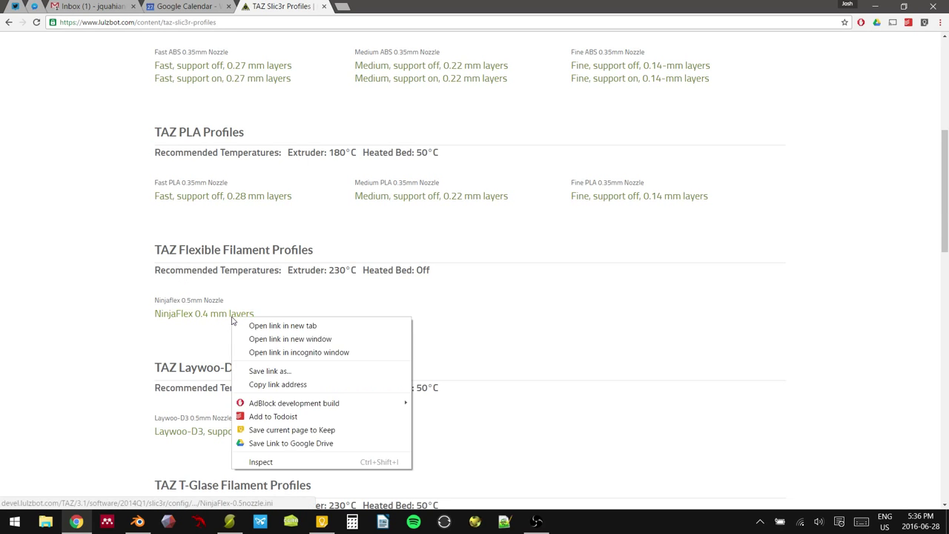
pyautogui.click(312, 372)
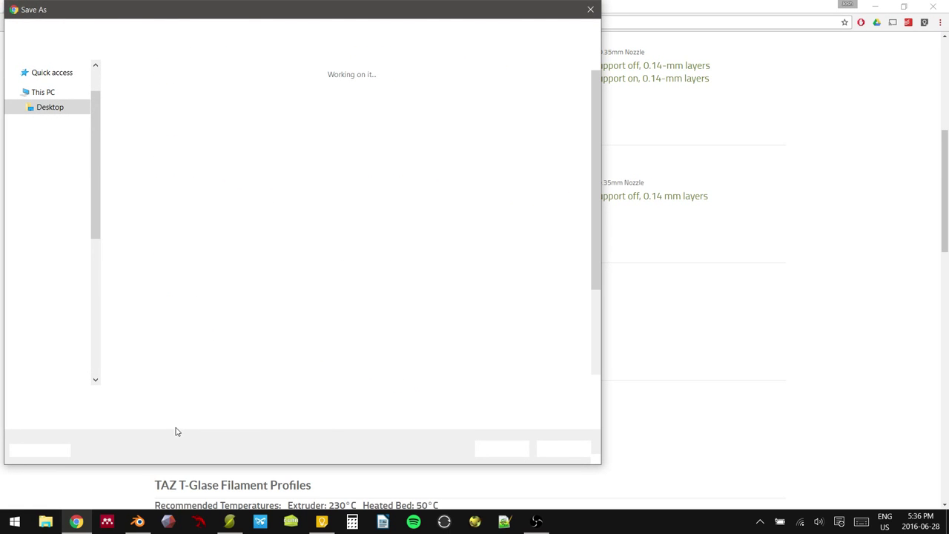
pyautogui.click(164, 414)
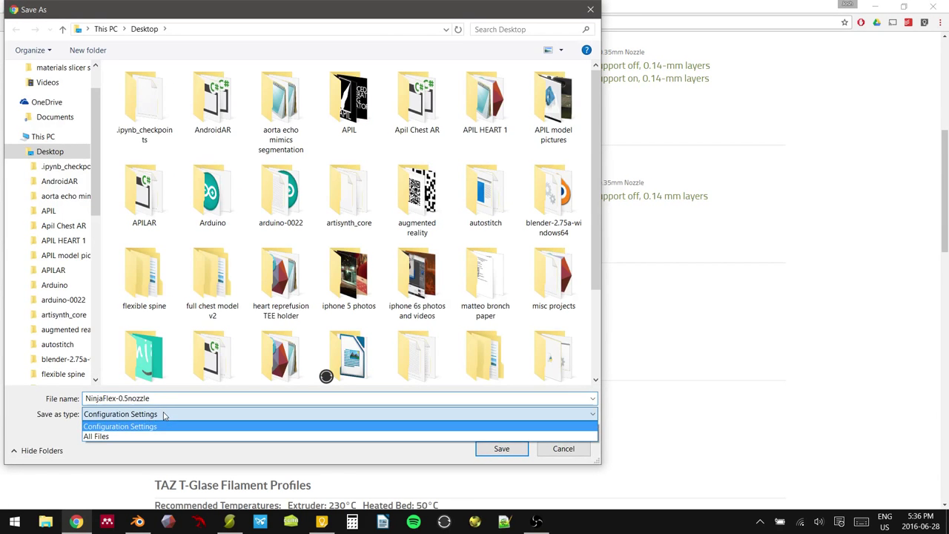
pyautogui.press('Return')
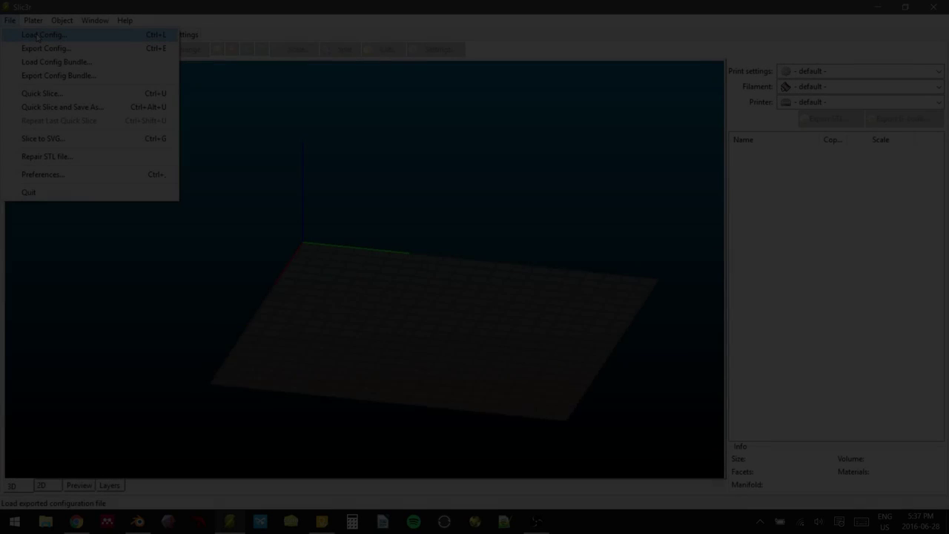
# - Switch to Slic3r, dismiss the configuration loading dialog and review the default print settings for layers, infill, support material, extruders and speed
pyautogui.click(38, 36)
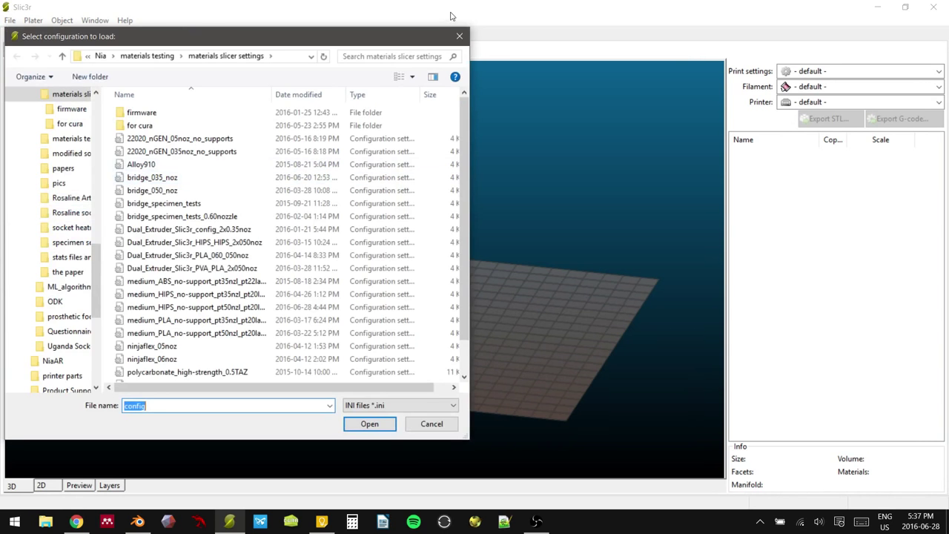
pyautogui.click(459, 36)
pyautogui.click(66, 38)
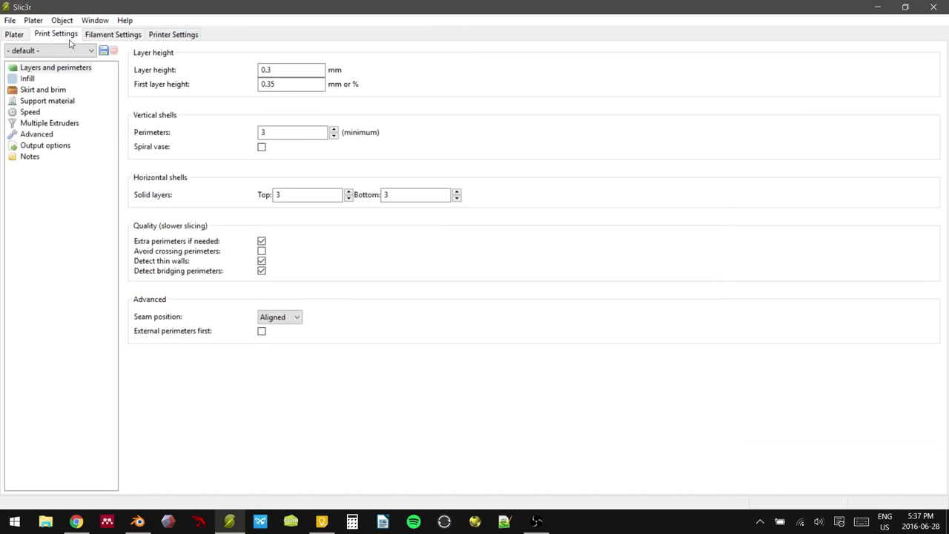
pyautogui.click(31, 78)
pyautogui.click(47, 101)
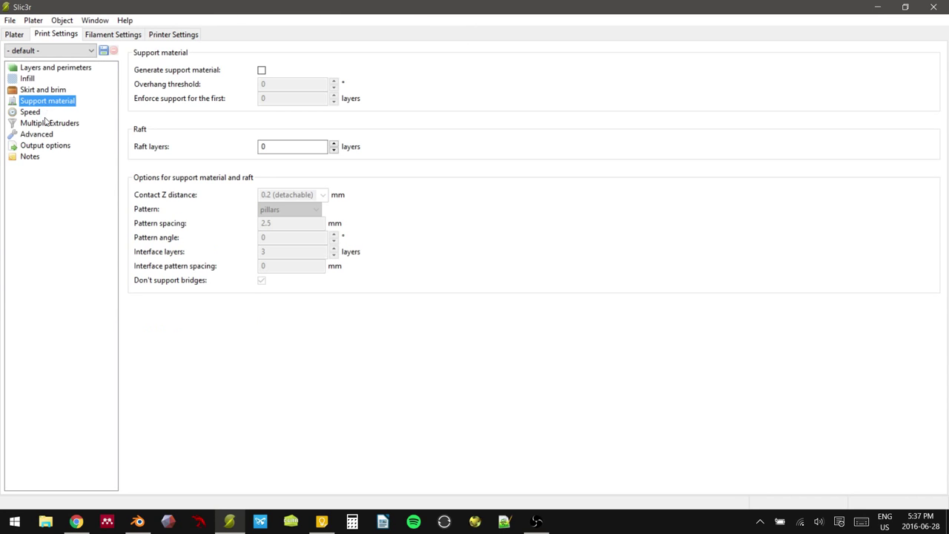
pyautogui.click(47, 123)
pyautogui.click(33, 113)
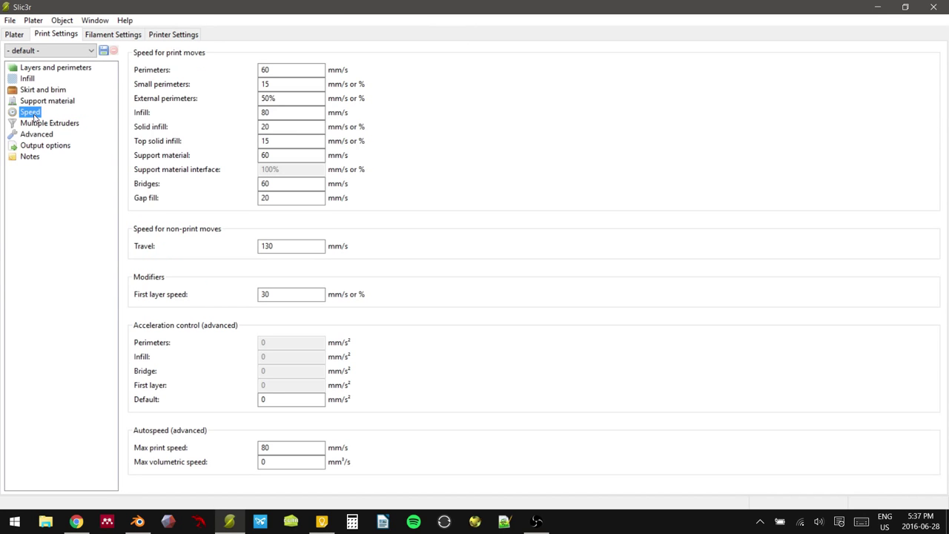
pyautogui.click(33, 70)
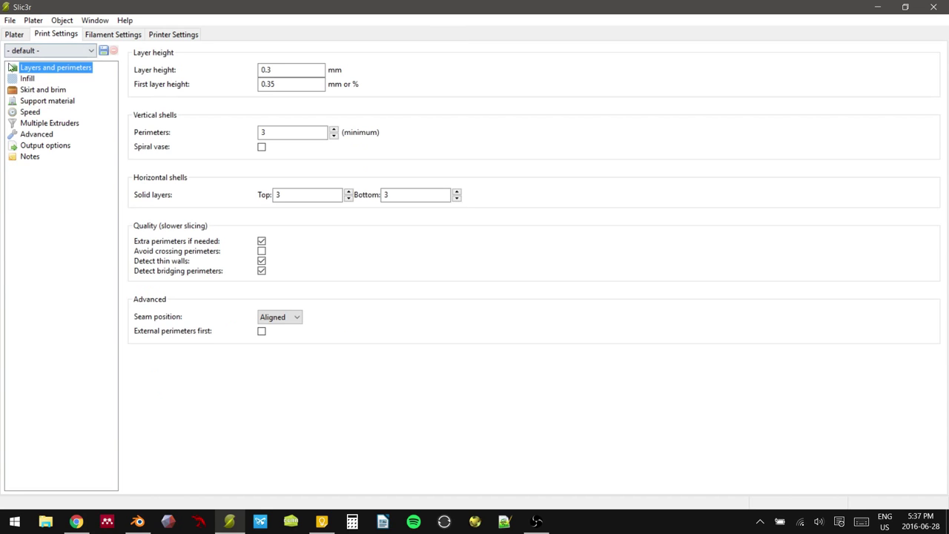
# - Load the ninjaflex_06noz configuration file from the materials slicer settings folder
pyautogui.click(14, 34)
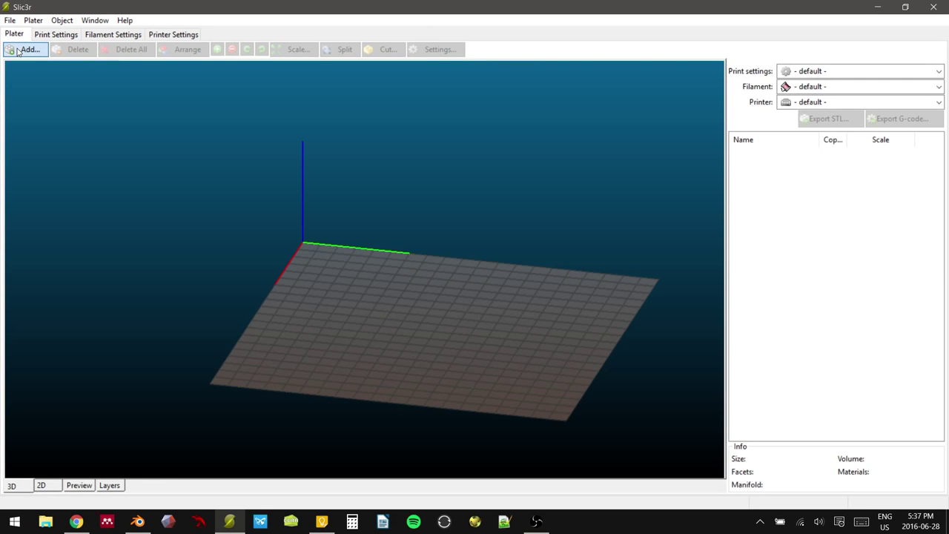
pyautogui.click(9, 20)
pyautogui.click(10, 35)
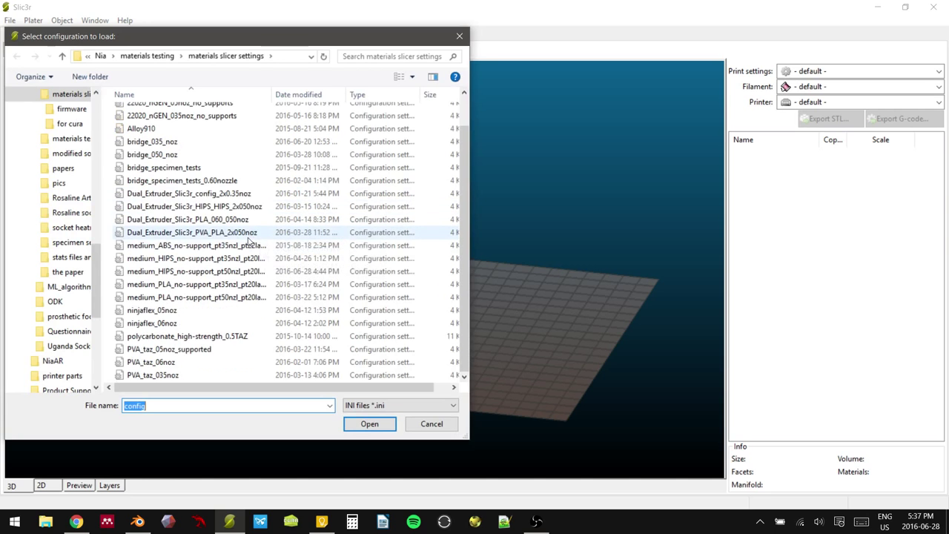
pyautogui.click(222, 323)
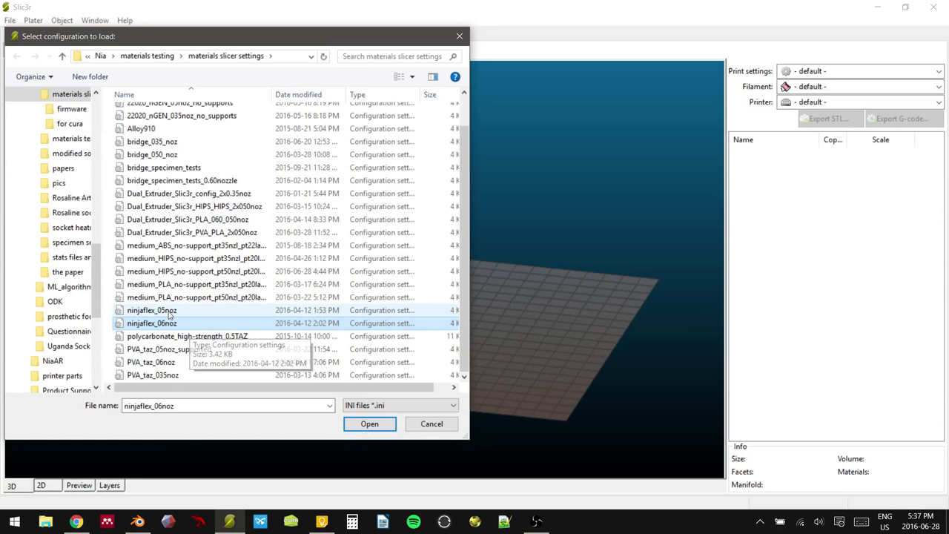
pyautogui.click(360, 425)
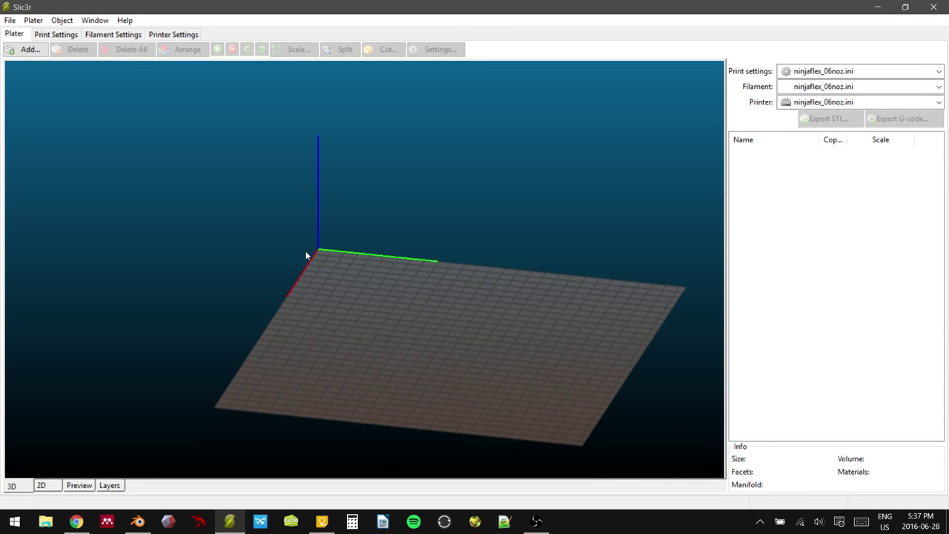
# - Review the loaded NinjaFlex print settings for layers and perimeters, speed, support material, skirt and brim, and infill
pyautogui.click(58, 34)
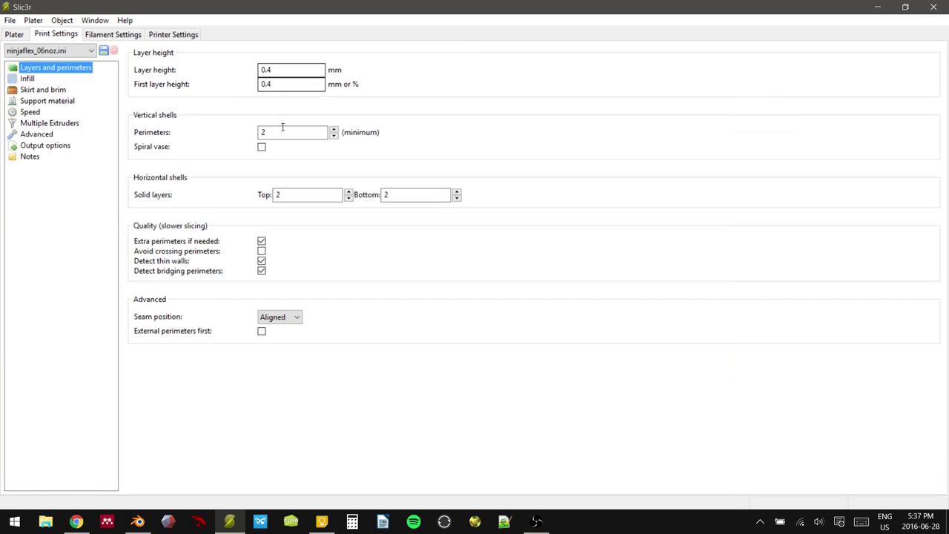
pyautogui.click(30, 111)
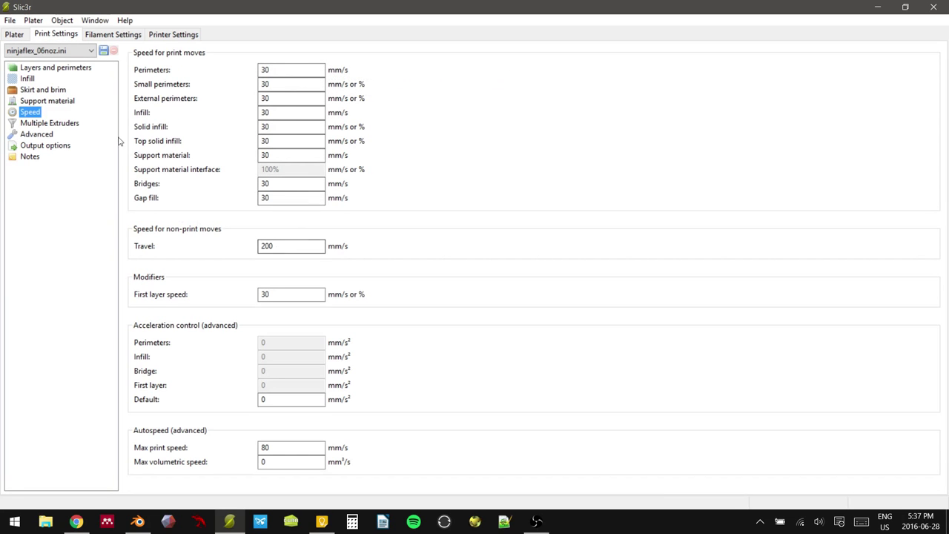
pyautogui.click(64, 102)
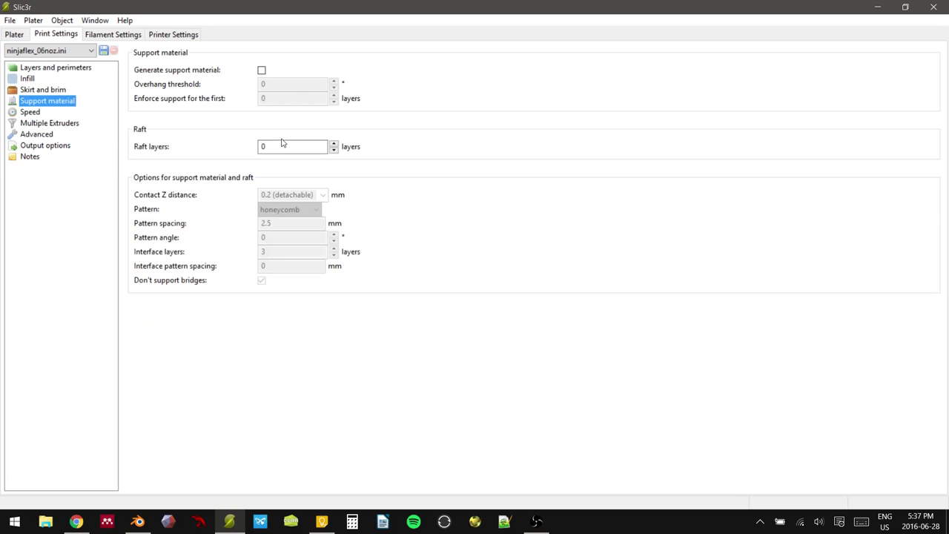
pyautogui.click(59, 91)
pyautogui.click(28, 79)
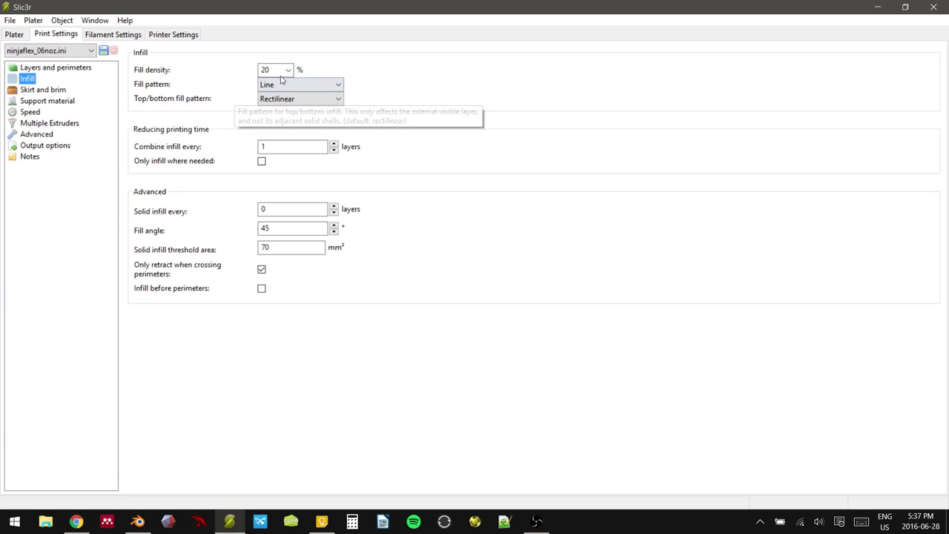
pyautogui.click(51, 68)
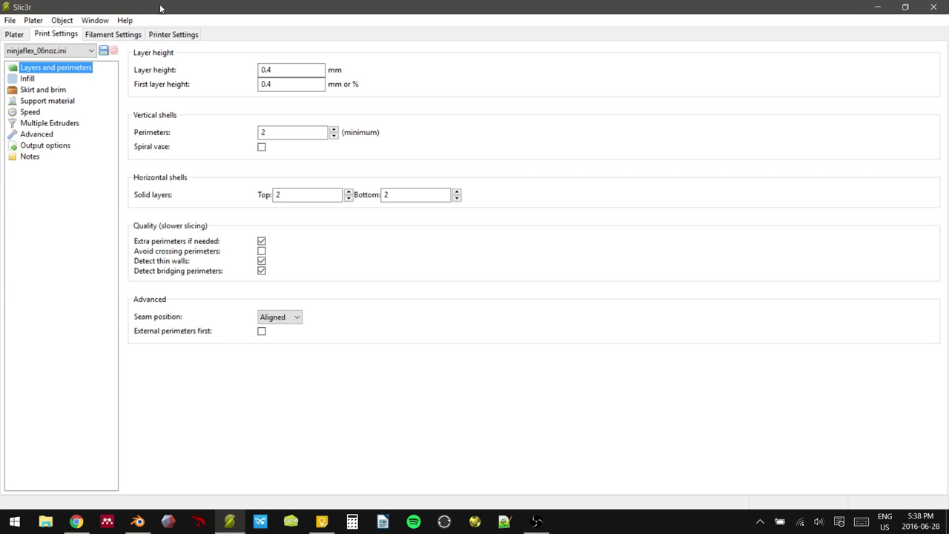
# - Review the NinjaFlex profile's general and Extruder 1 printer settings, and its filament diameter and temperature settings
pyautogui.click(173, 34)
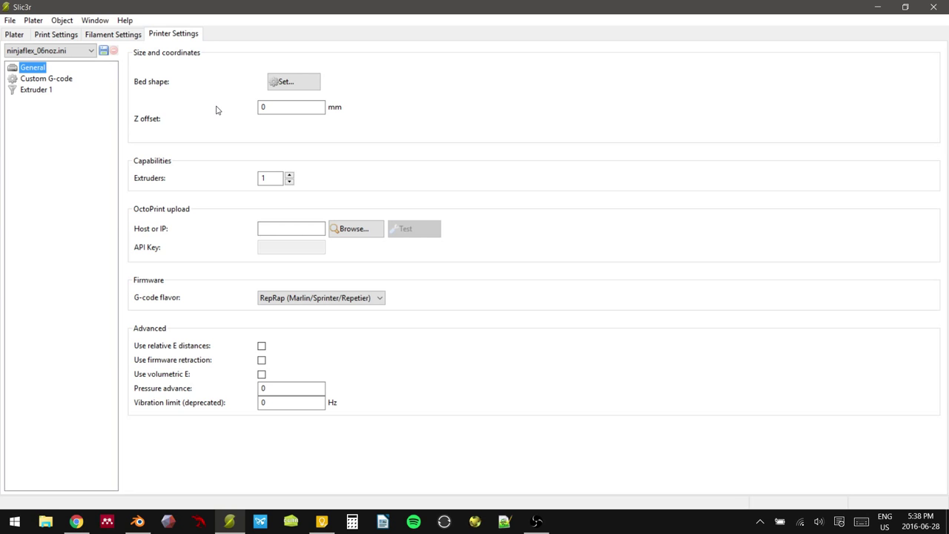
pyautogui.click(43, 90)
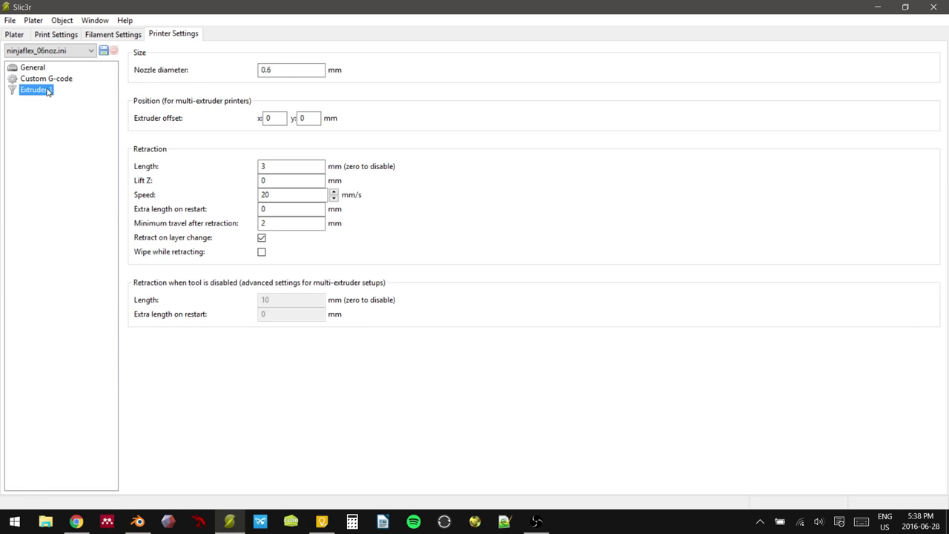
pyautogui.click(33, 67)
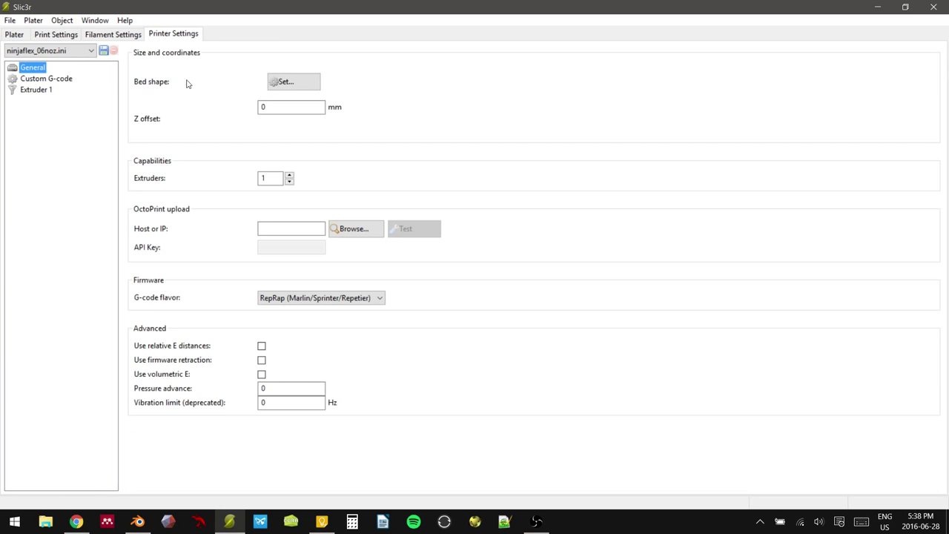
pyautogui.click(108, 35)
pyautogui.click(266, 83)
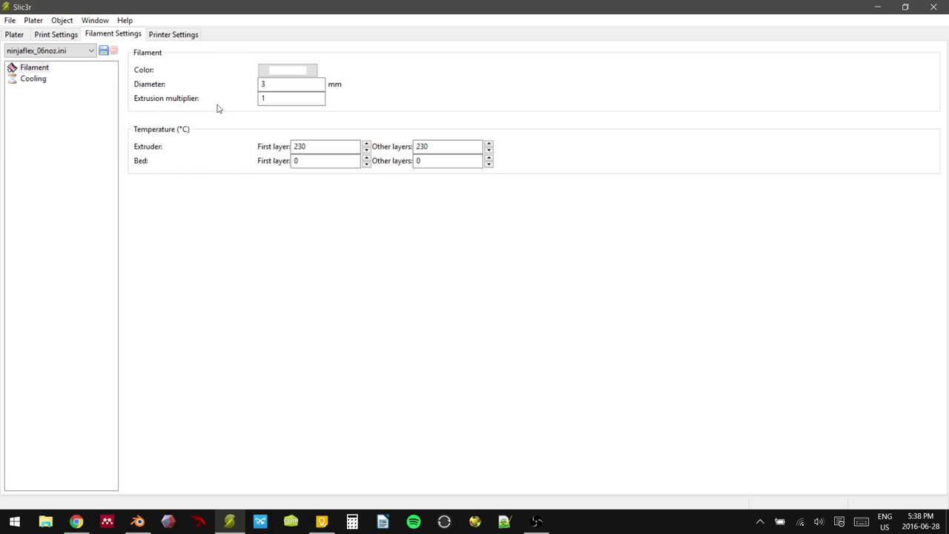
# - Check the Extruder 1 nozzle diameter against the NinjaFlex profile on the LulzBot page in Chrome and return to Slic3r
pyautogui.click(175, 34)
pyautogui.click(36, 90)
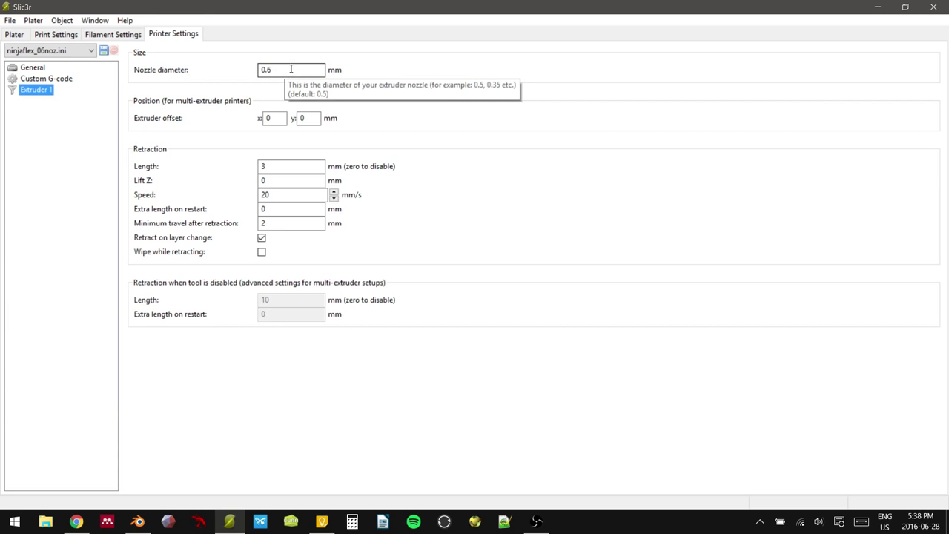
pyautogui.click(77, 523)
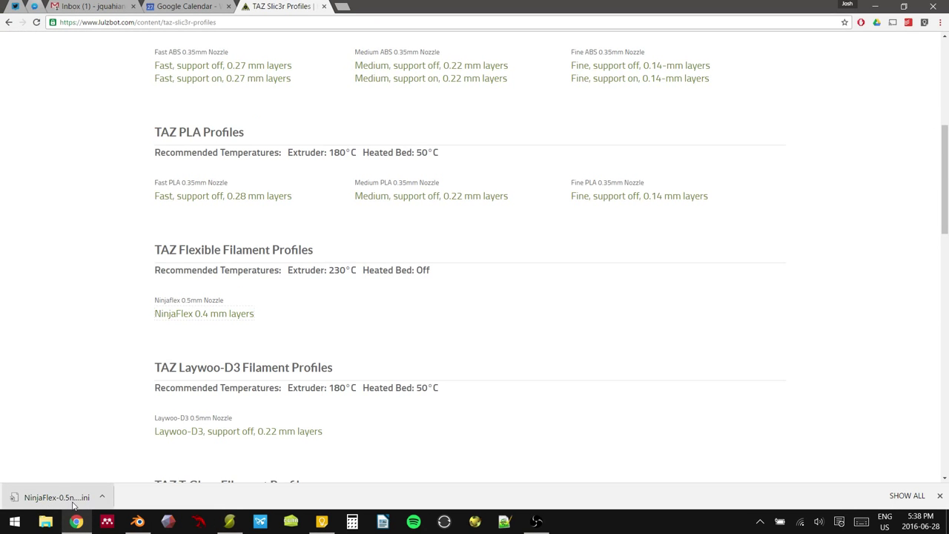
pyautogui.click(77, 523)
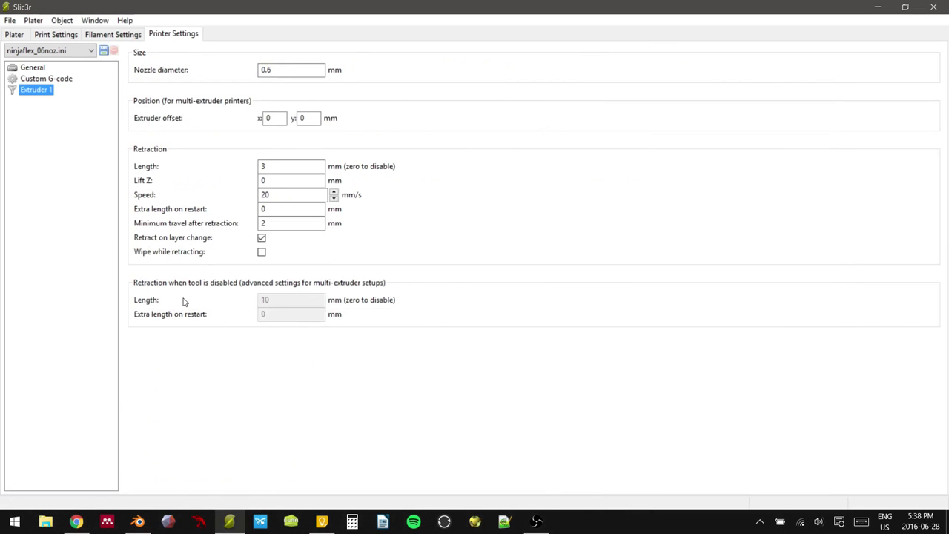
# - Review the Extruder 1 nozzle diameter and the print settings for speed, multiple extruders and advanced extrusion width
pyautogui.moveTo(184, 302)
pyautogui.moveTo(288, 72)
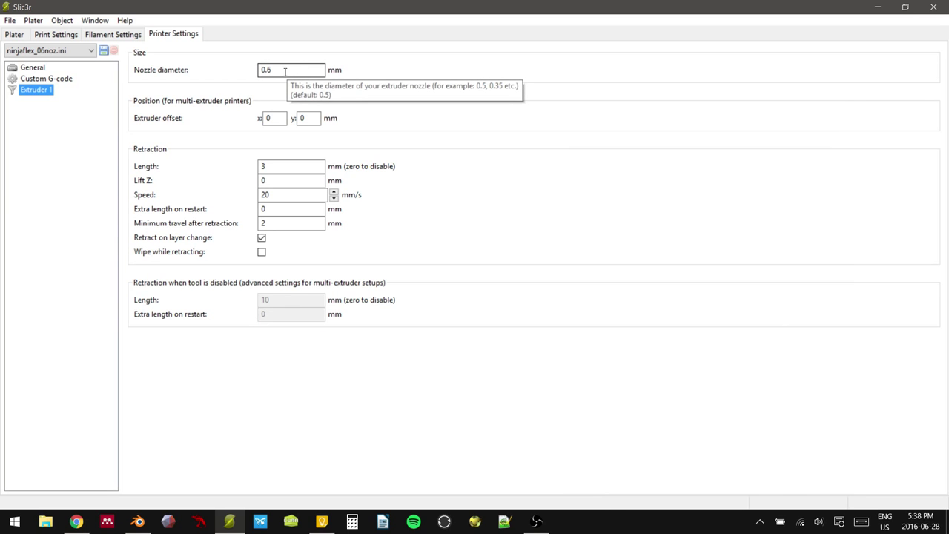
pyautogui.click(71, 35)
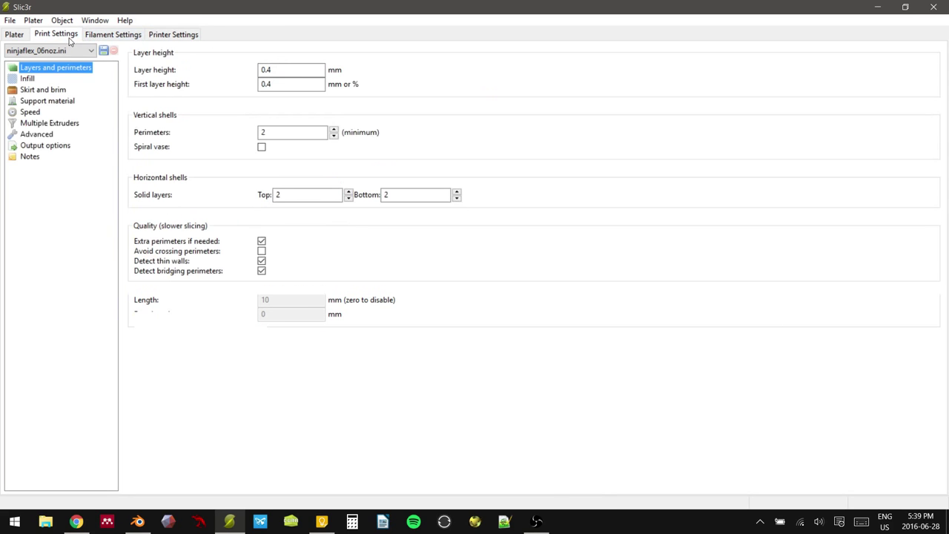
pyautogui.click(32, 113)
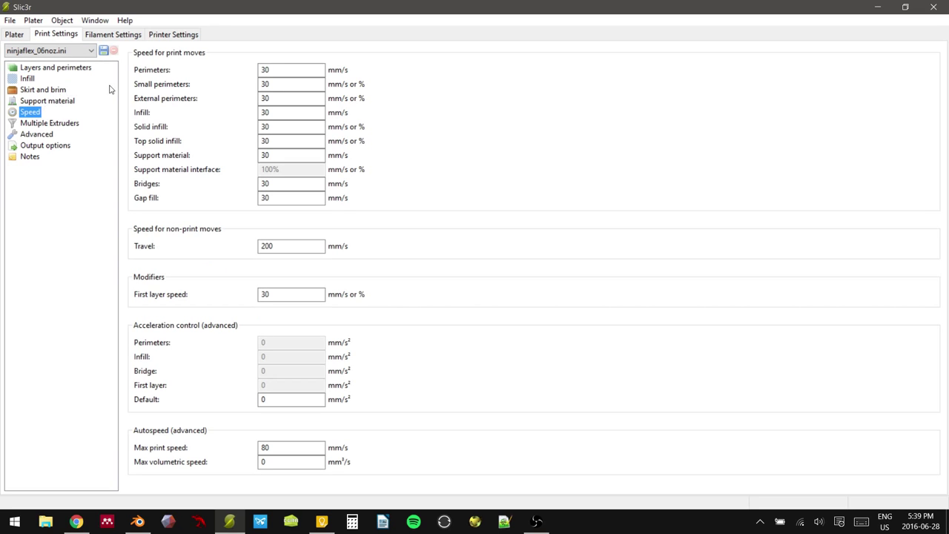
pyautogui.click(55, 124)
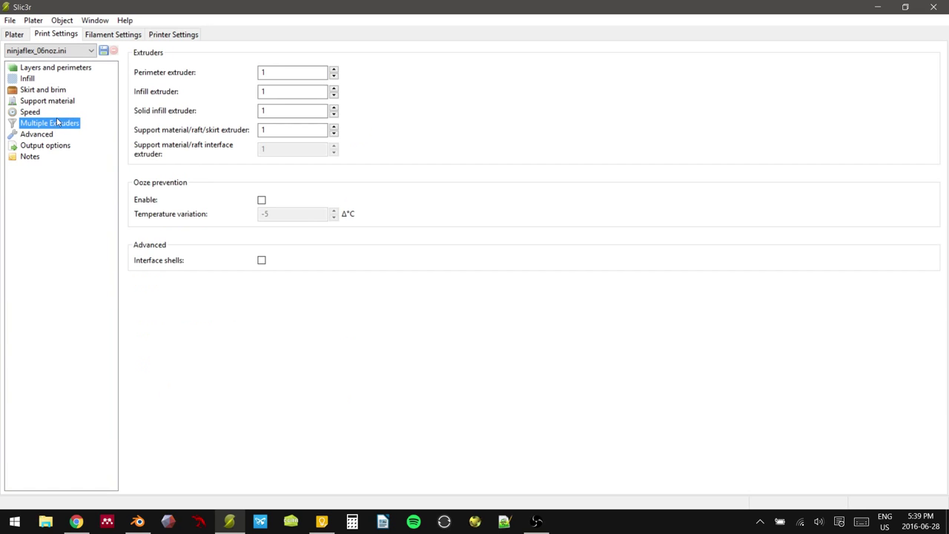
pyautogui.click(47, 137)
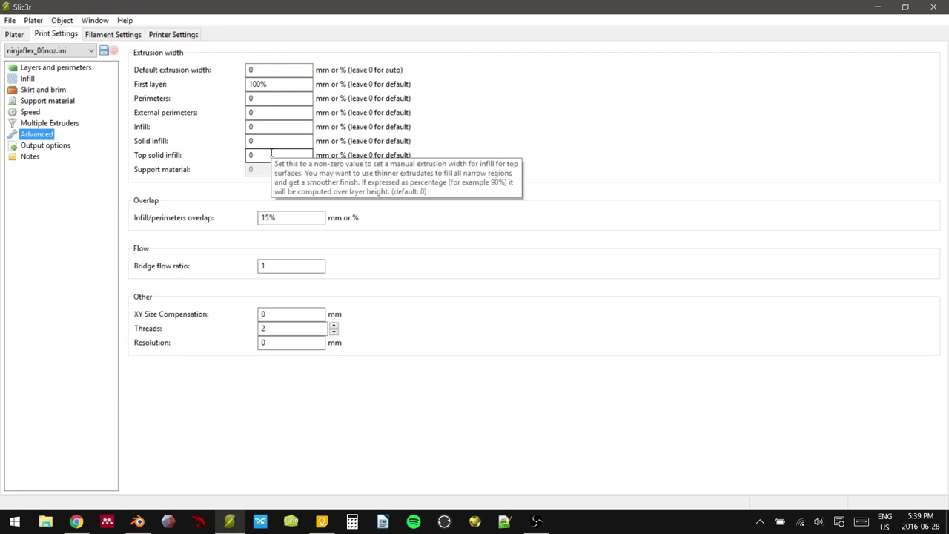
# - Review the print settings for layer height, infill, perimeters and top and bottom solid layers
pyautogui.click(64, 71)
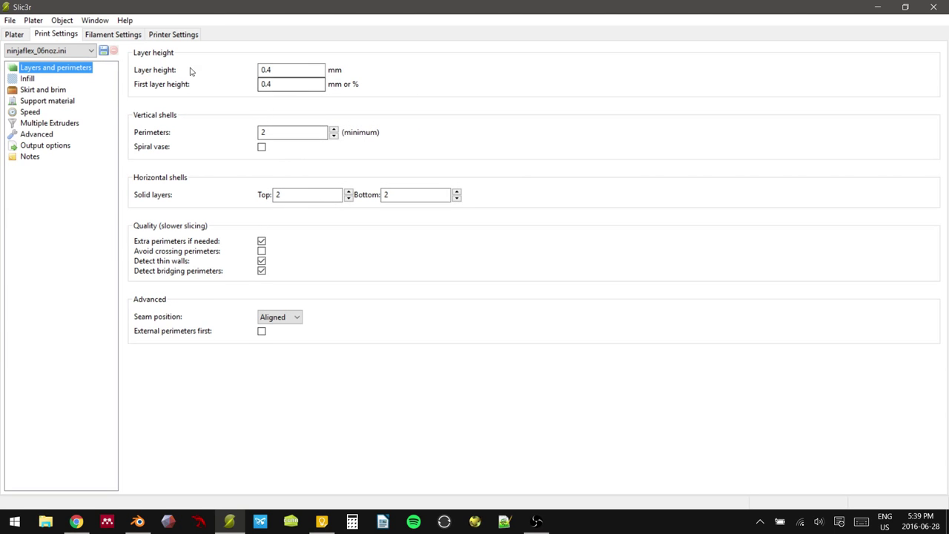
pyautogui.click(45, 80)
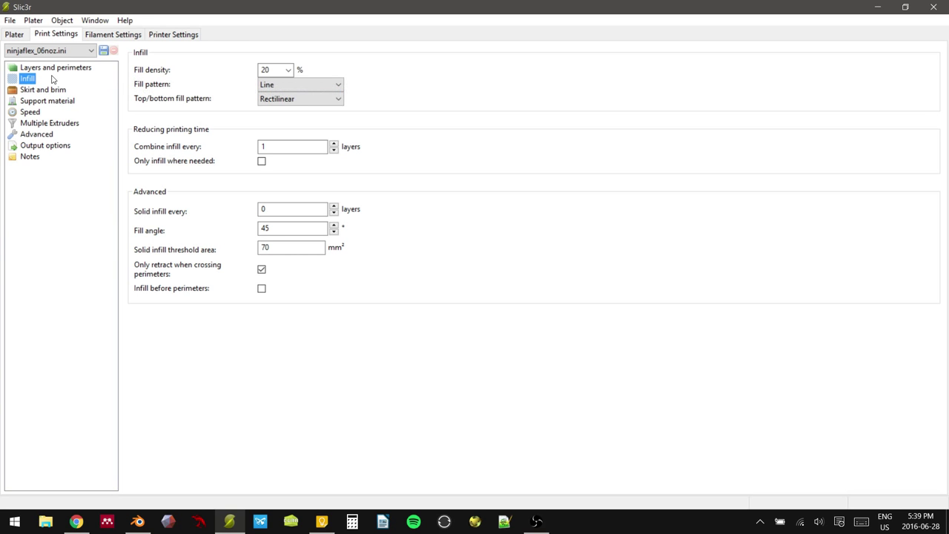
pyautogui.click(65, 67)
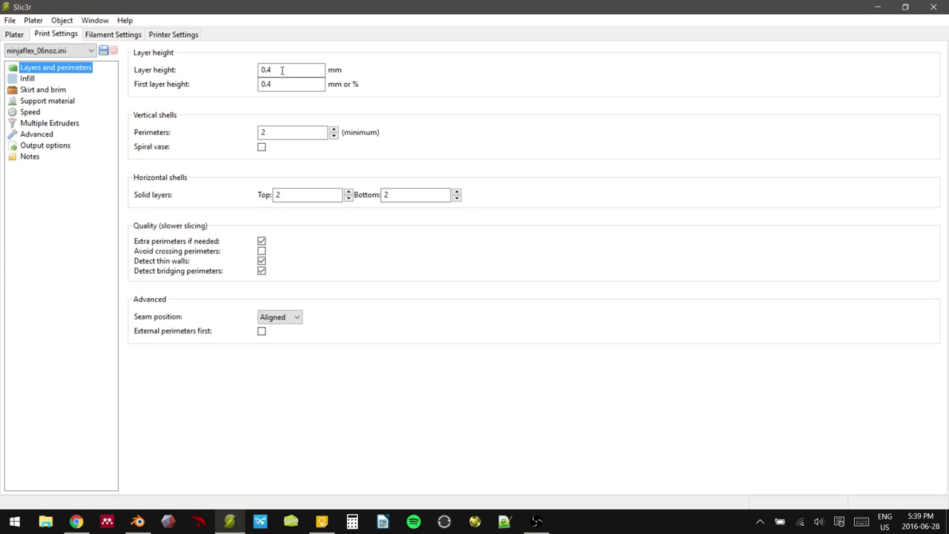
pyautogui.click(273, 70)
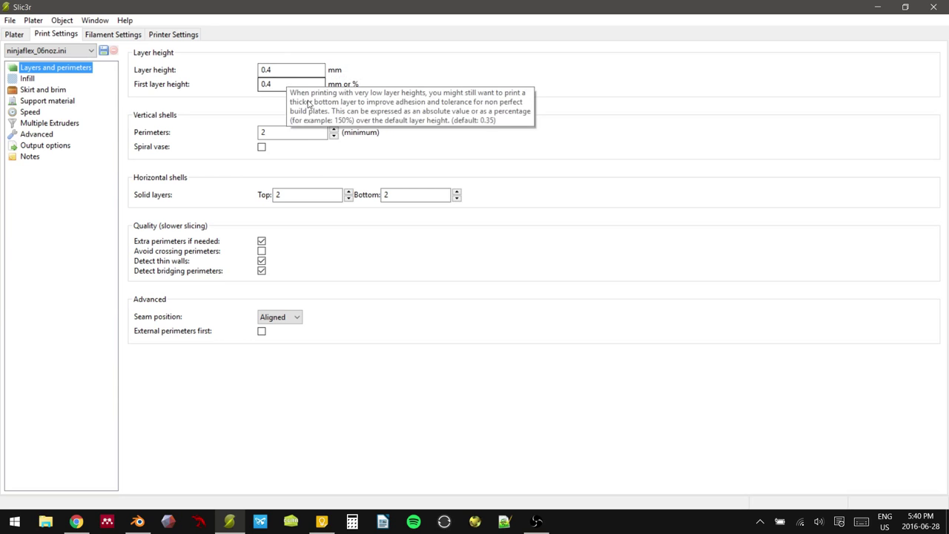
pyautogui.moveTo(295, 132)
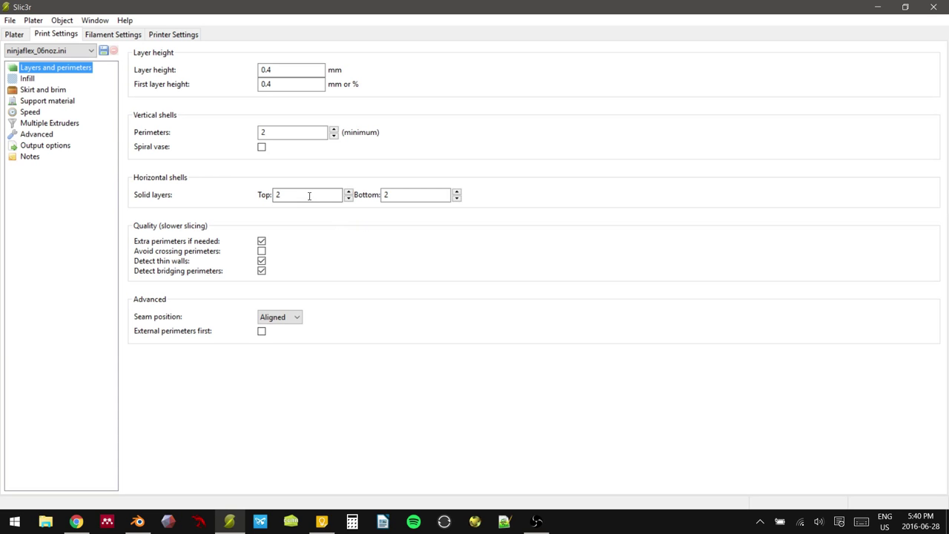
# - Check the fill density, support material and raft, print speeds, filament temperatures and Extruder 1 retraction settings of the NinjaFlex profile
pyautogui.click(28, 79)
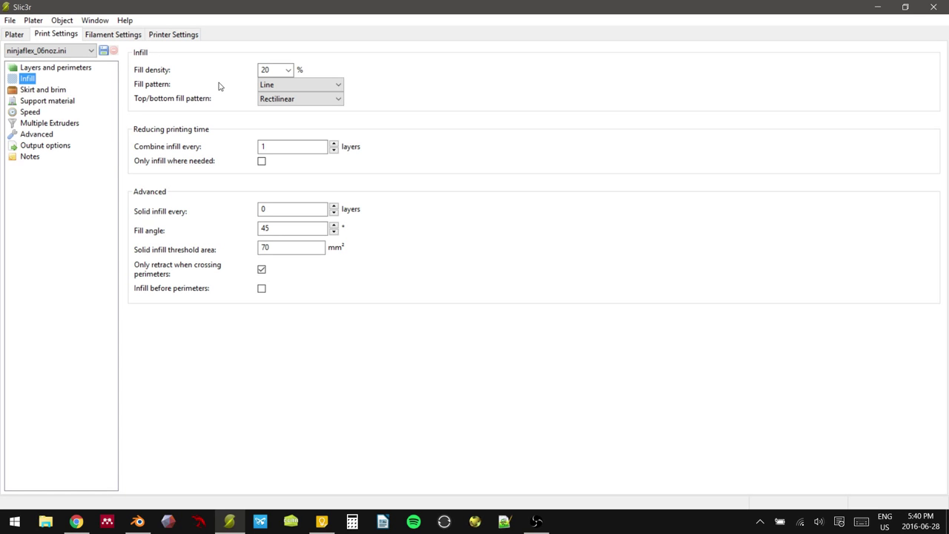
pyautogui.click(275, 69)
pyautogui.click(71, 109)
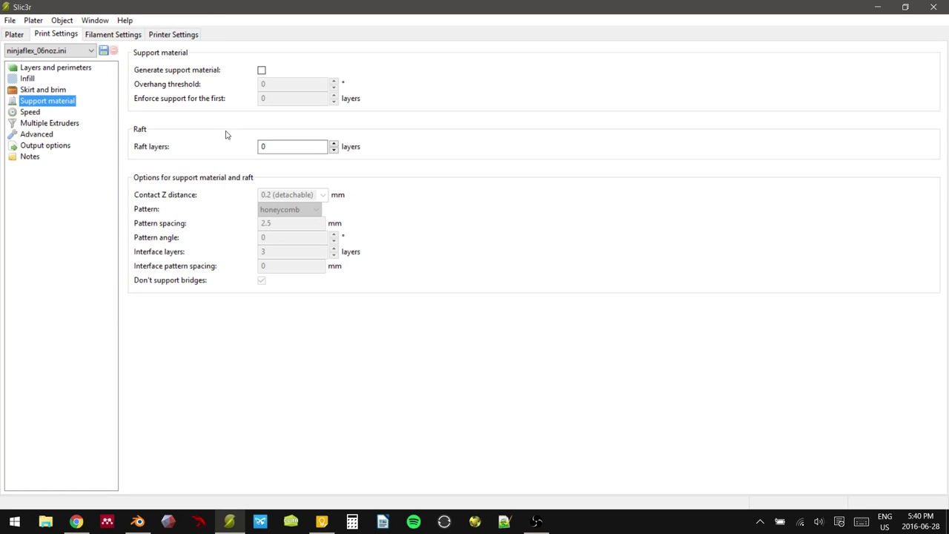
pyautogui.moveTo(229, 150)
pyautogui.click(32, 115)
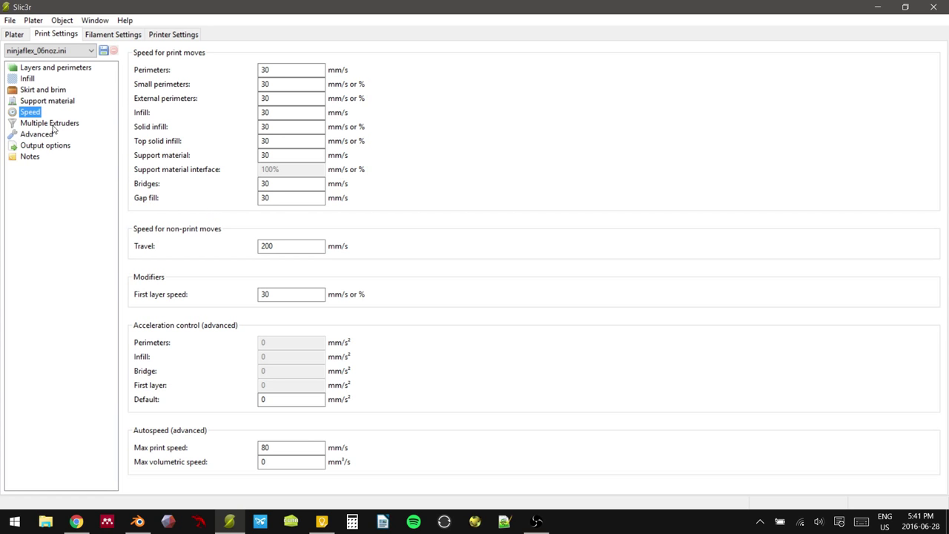
pyautogui.click(105, 35)
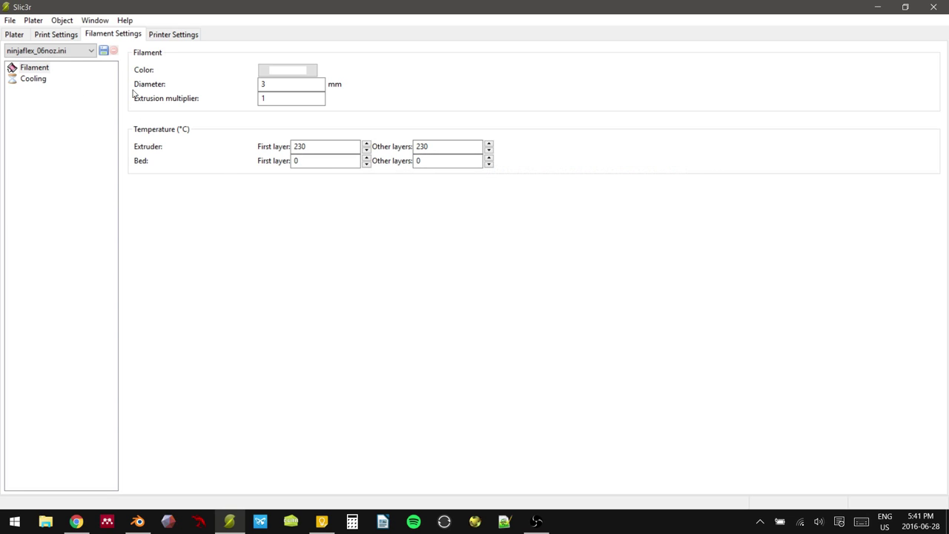
pyautogui.click(151, 36)
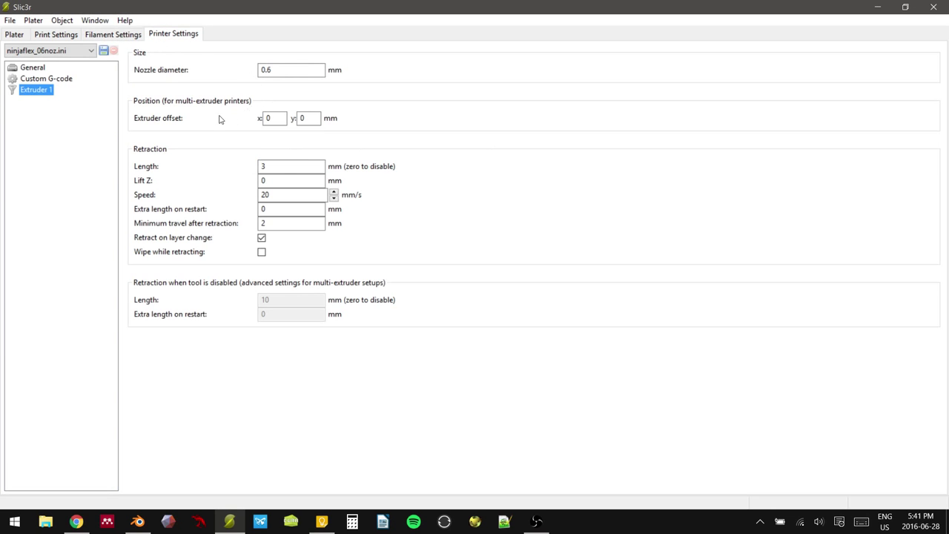
# - Add the airway_edited model from the Desktop to the plater
pyautogui.click(13, 34)
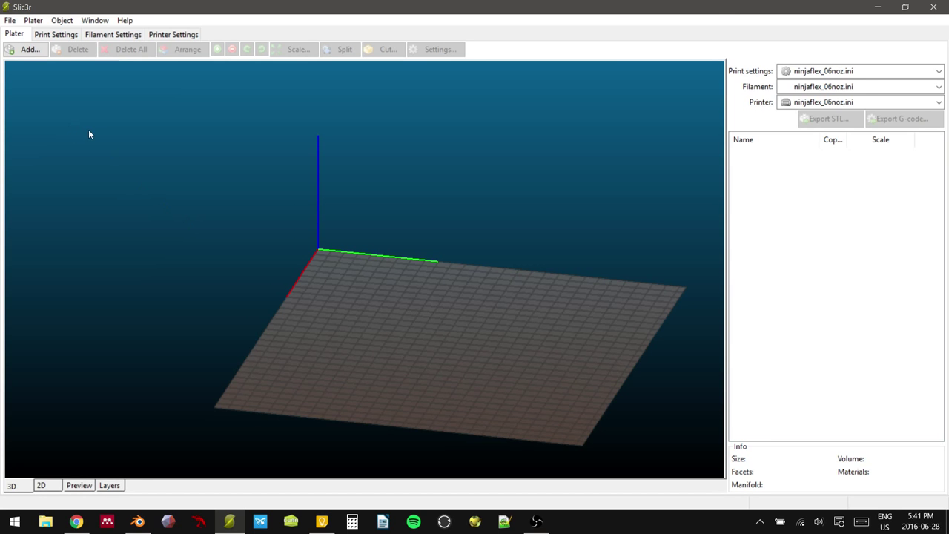
pyautogui.click(30, 48)
pyautogui.moveTo(178, 43); pyautogui.dragTo(354, 43)
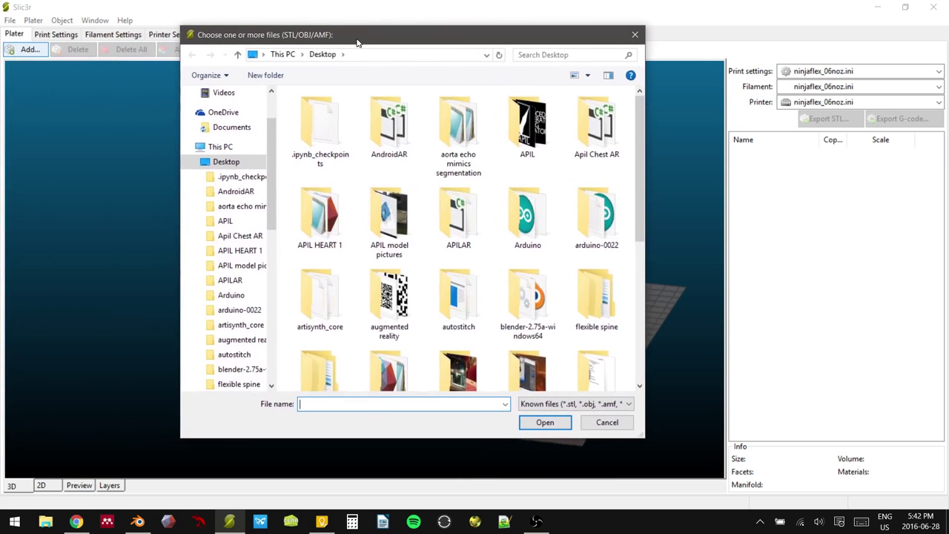
pyautogui.scroll(-3, 434, 218)
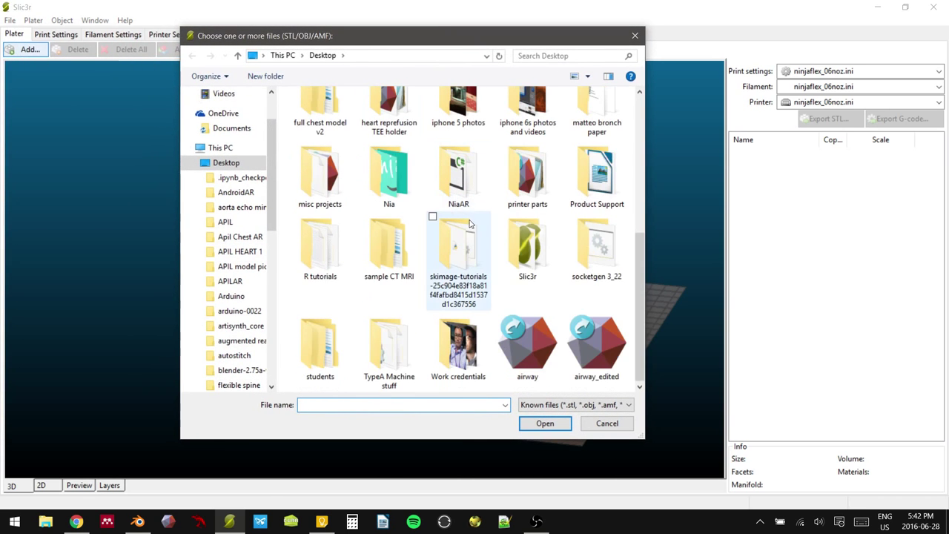
pyautogui.click(597, 345)
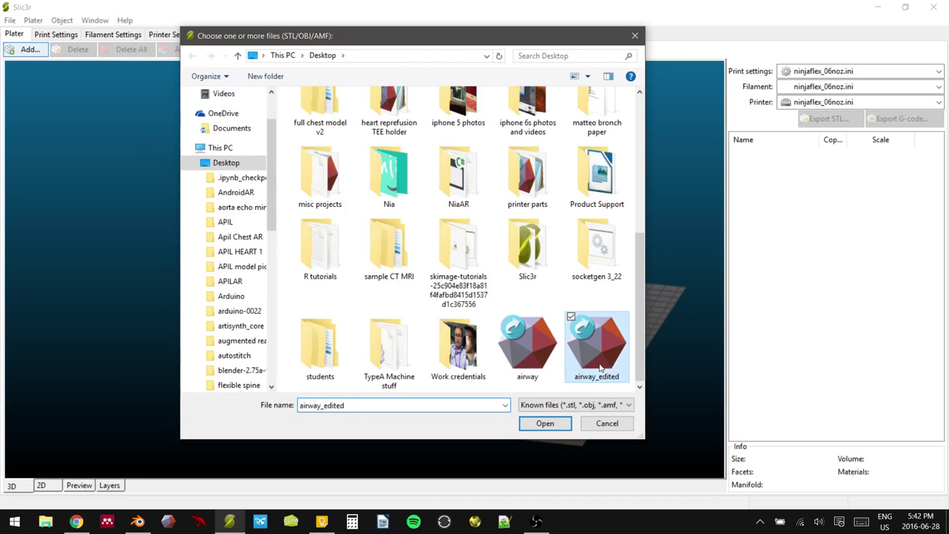
pyautogui.click(545, 424)
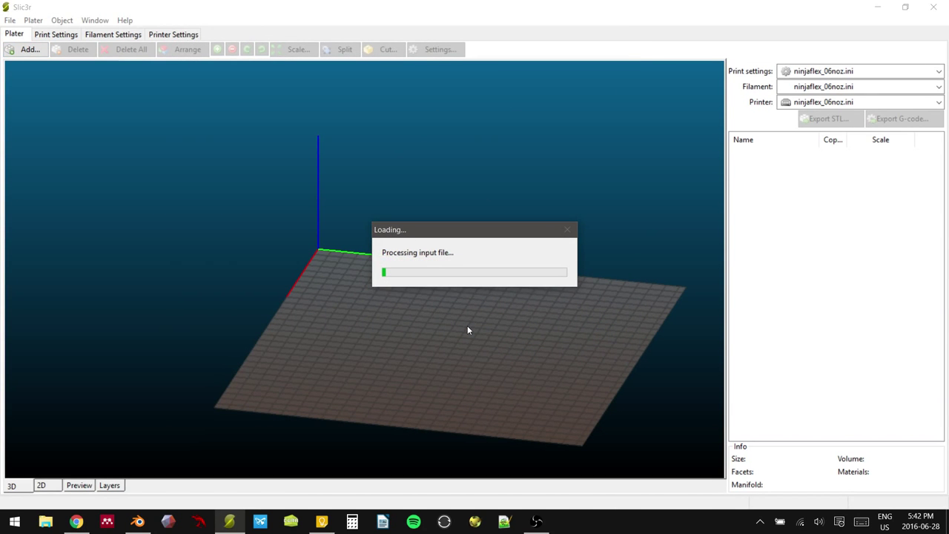
# - Examine the airway model and its support struts on the print bed from the front, back and above
pyautogui.moveTo(431, 346); pyautogui.dragTo(534, 349)
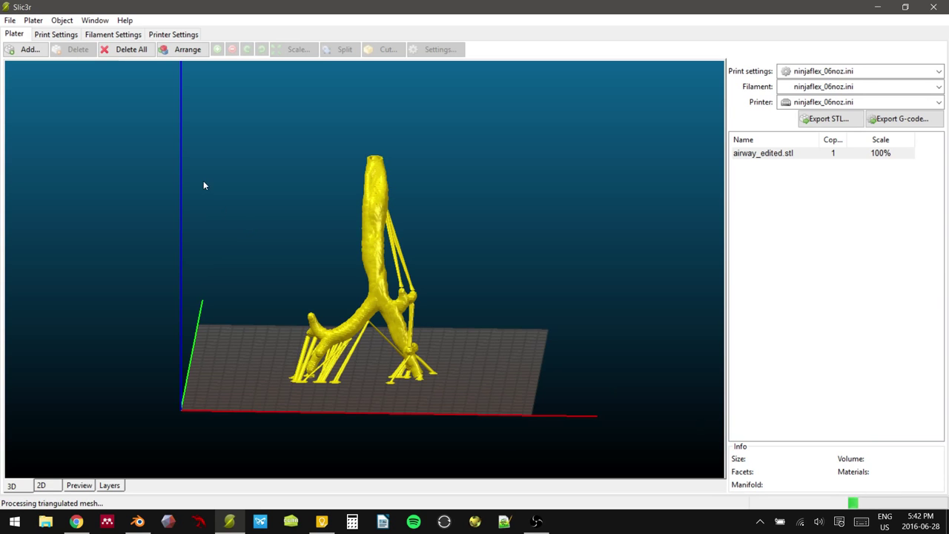
pyautogui.click(58, 34)
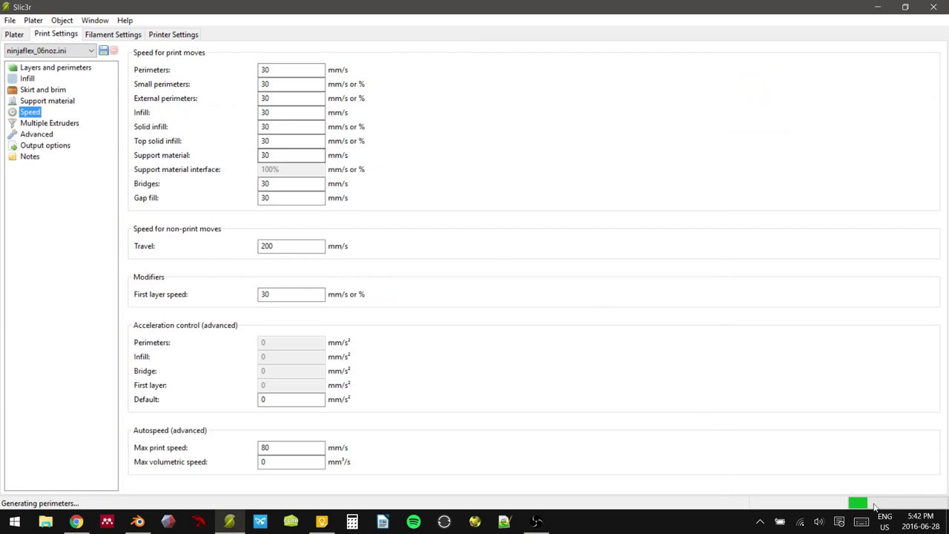
pyautogui.click(14, 34)
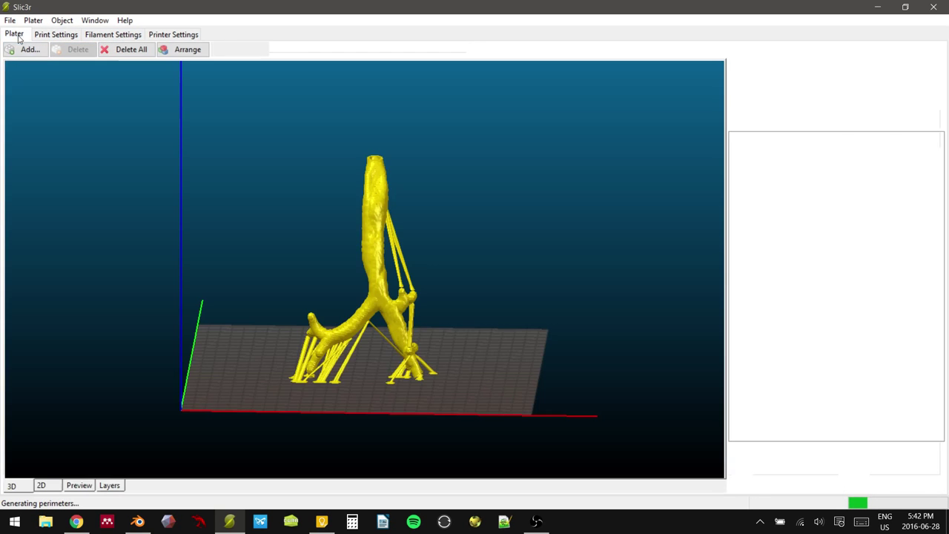
pyautogui.moveTo(487, 333); pyautogui.dragTo(512, 339)
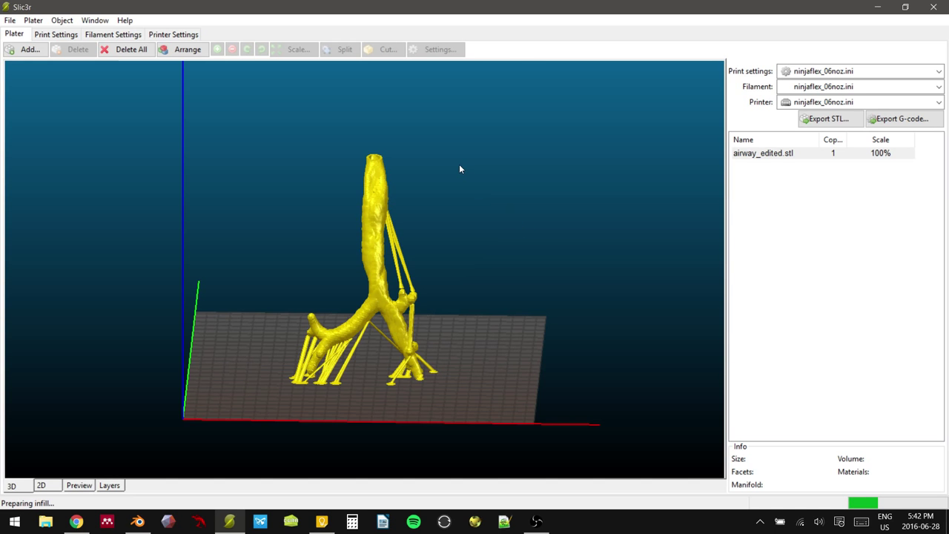
pyautogui.moveTo(460, 169); pyautogui.dragTo(106, 195)
pyautogui.moveTo(557, 365); pyautogui.dragTo(365, 315)
pyautogui.scroll(2, 400, 413)
pyautogui.scroll(-2, 395, 421)
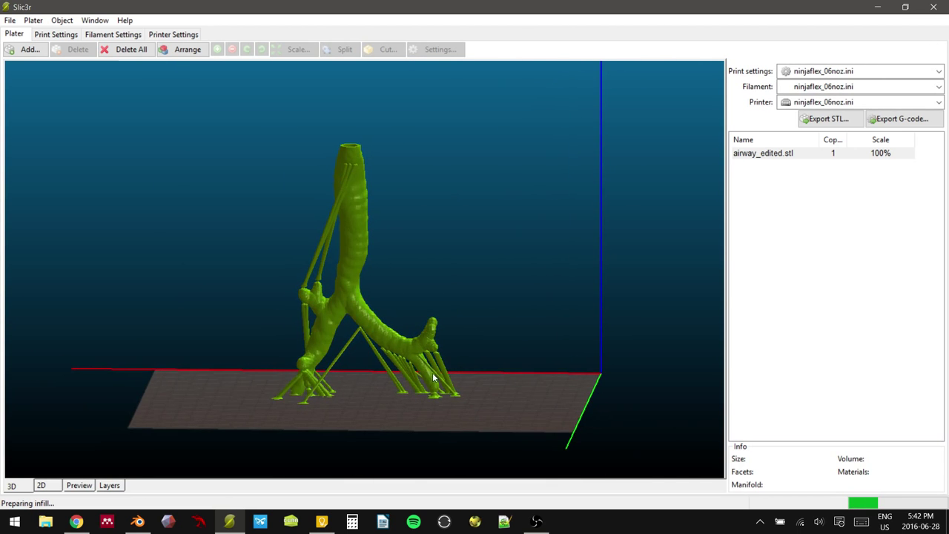
pyautogui.moveTo(467, 300); pyautogui.dragTo(631, 310)
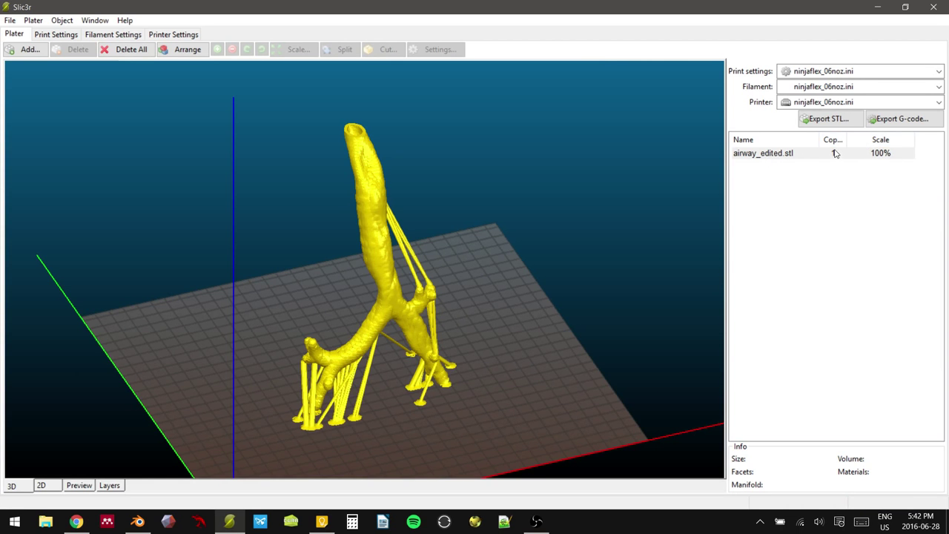
# - Widen the Copies column of the object list and examine the airway model's supports close up
pyautogui.moveTo(847, 139); pyautogui.dragTo(866, 139)
pyautogui.click(863, 153)
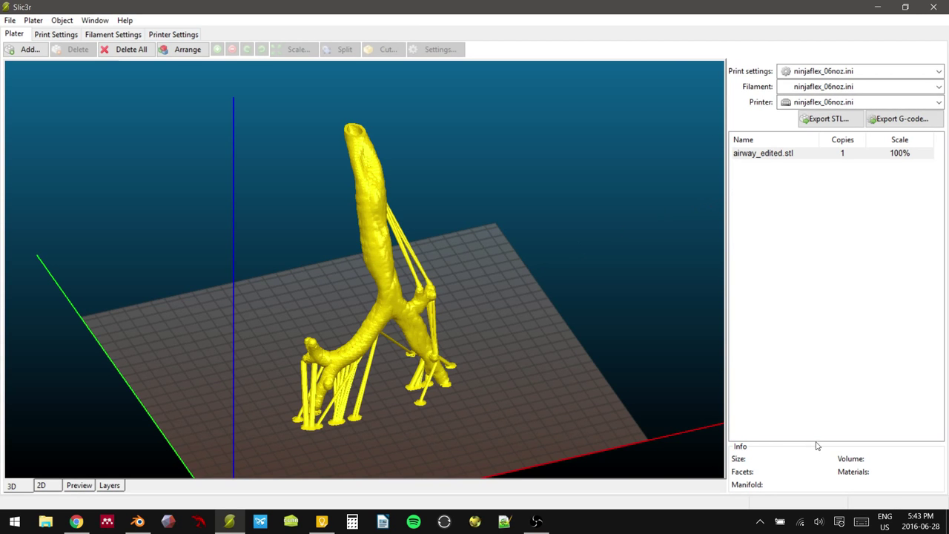
pyautogui.scroll(1, 527, 311)
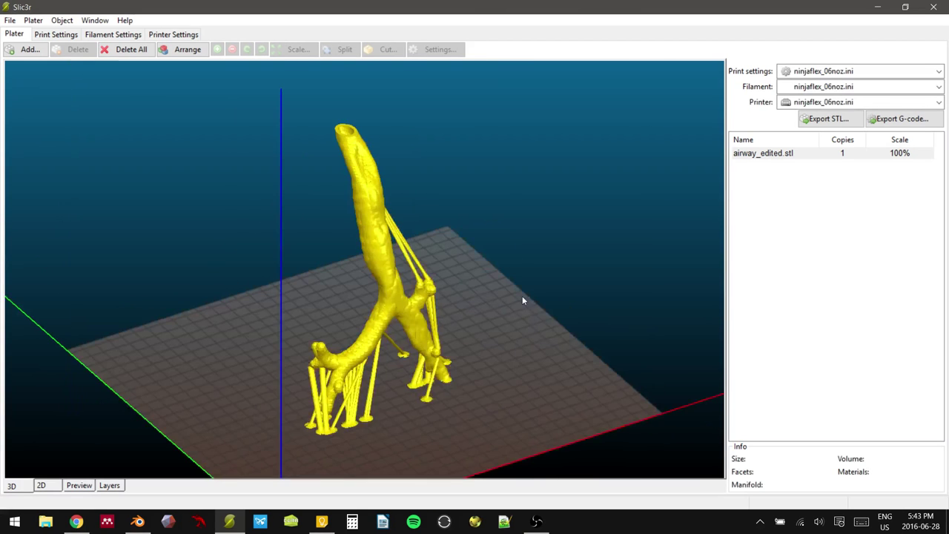
pyautogui.scroll(2, 519, 298)
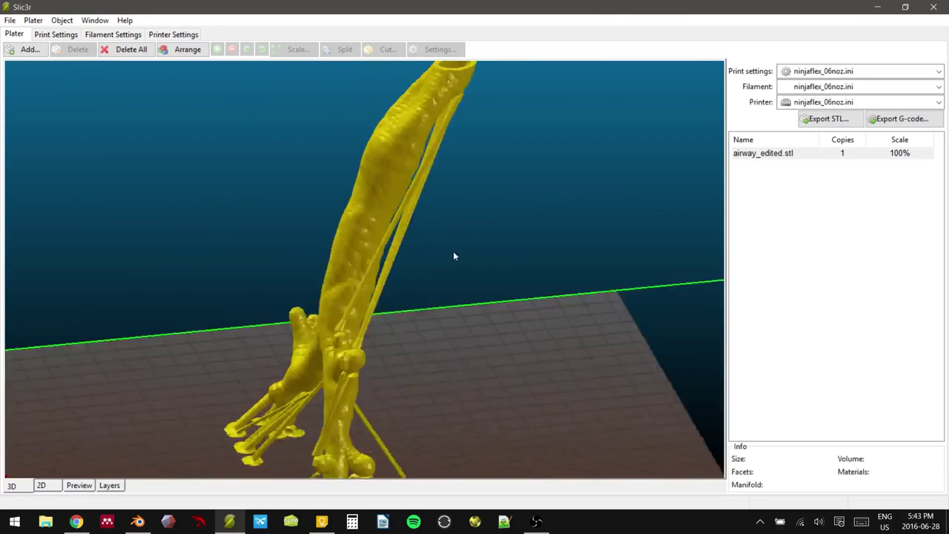